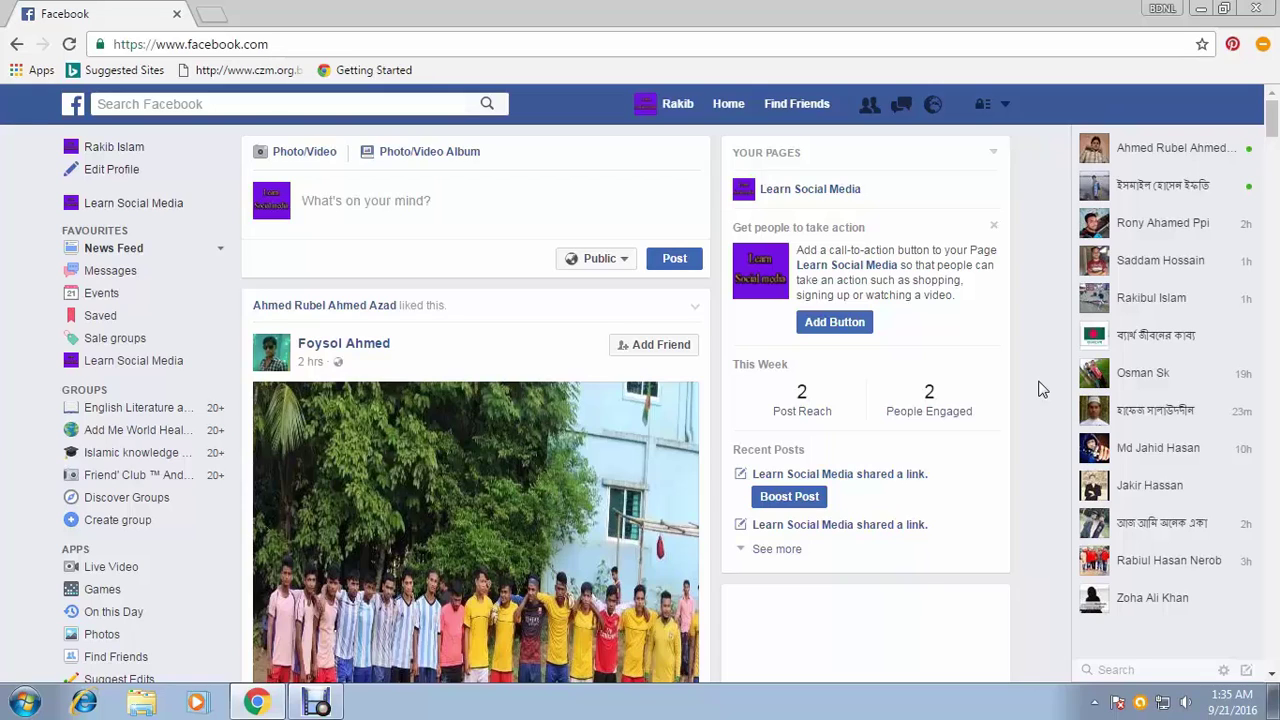
Move down five stories through the feed, past the group stories, with J
key(j)
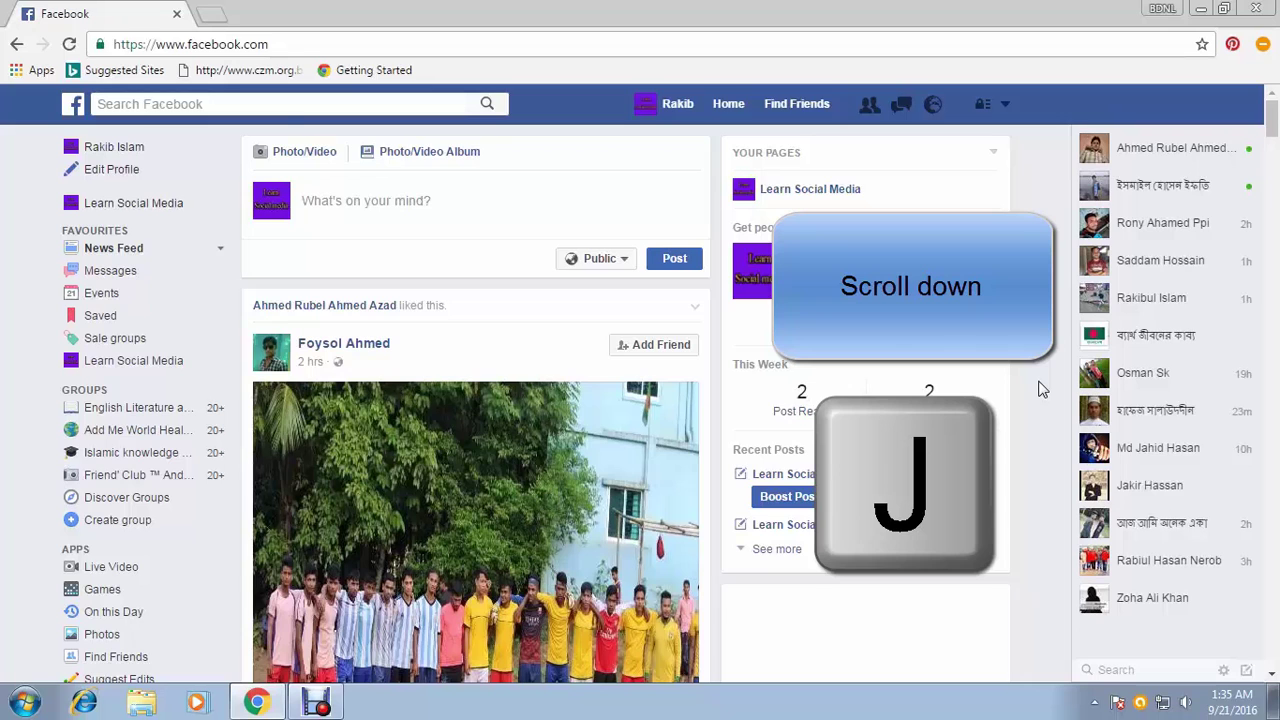
key(j)
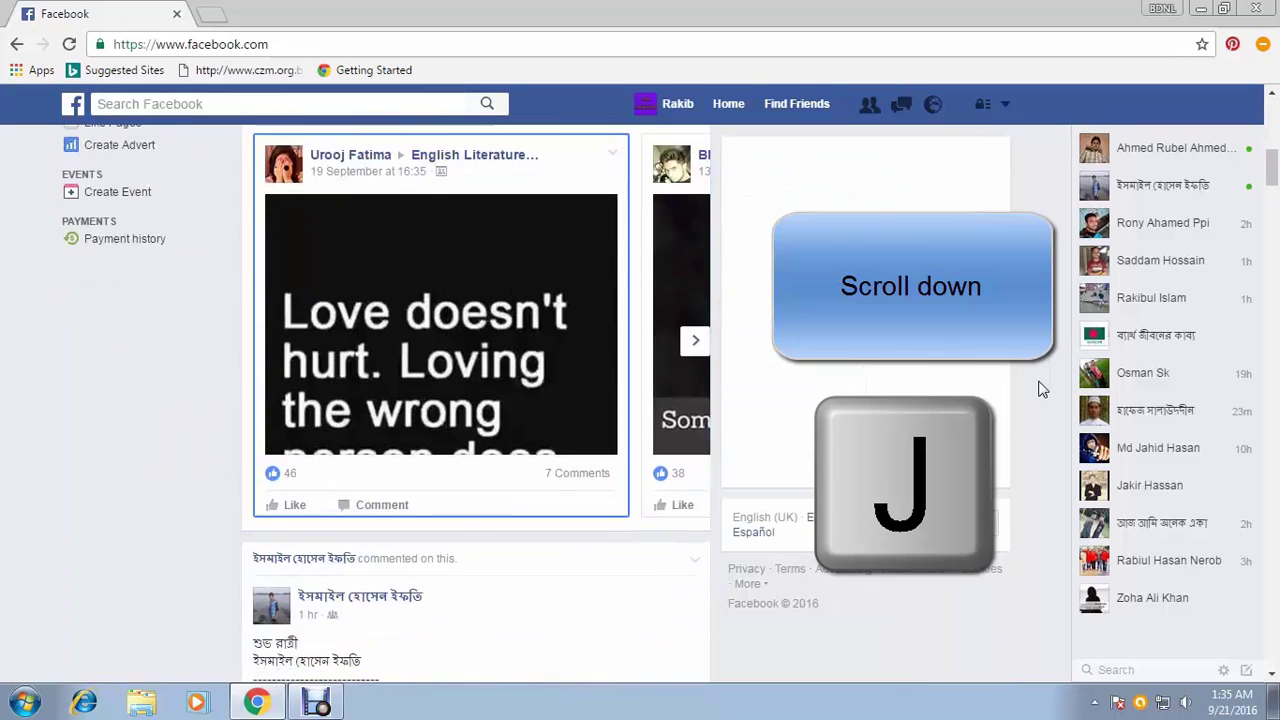
key(j)
key(j)
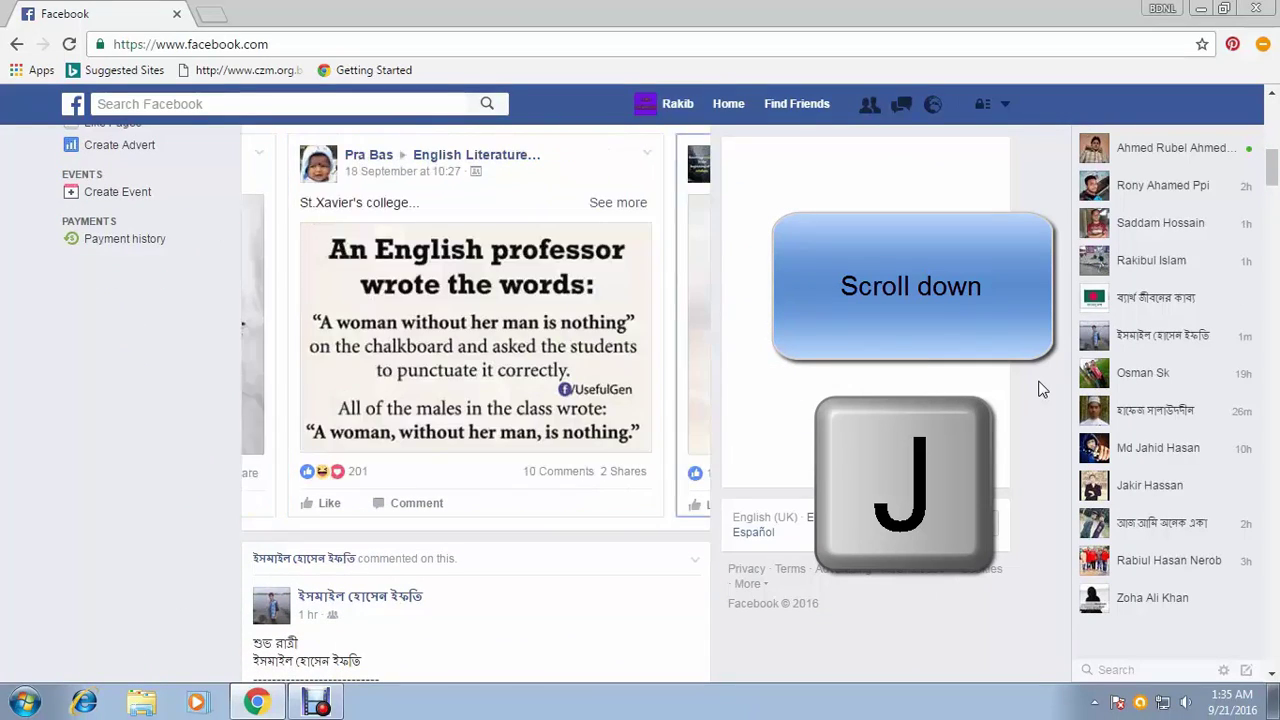
key(j)
key(j)
key(j)
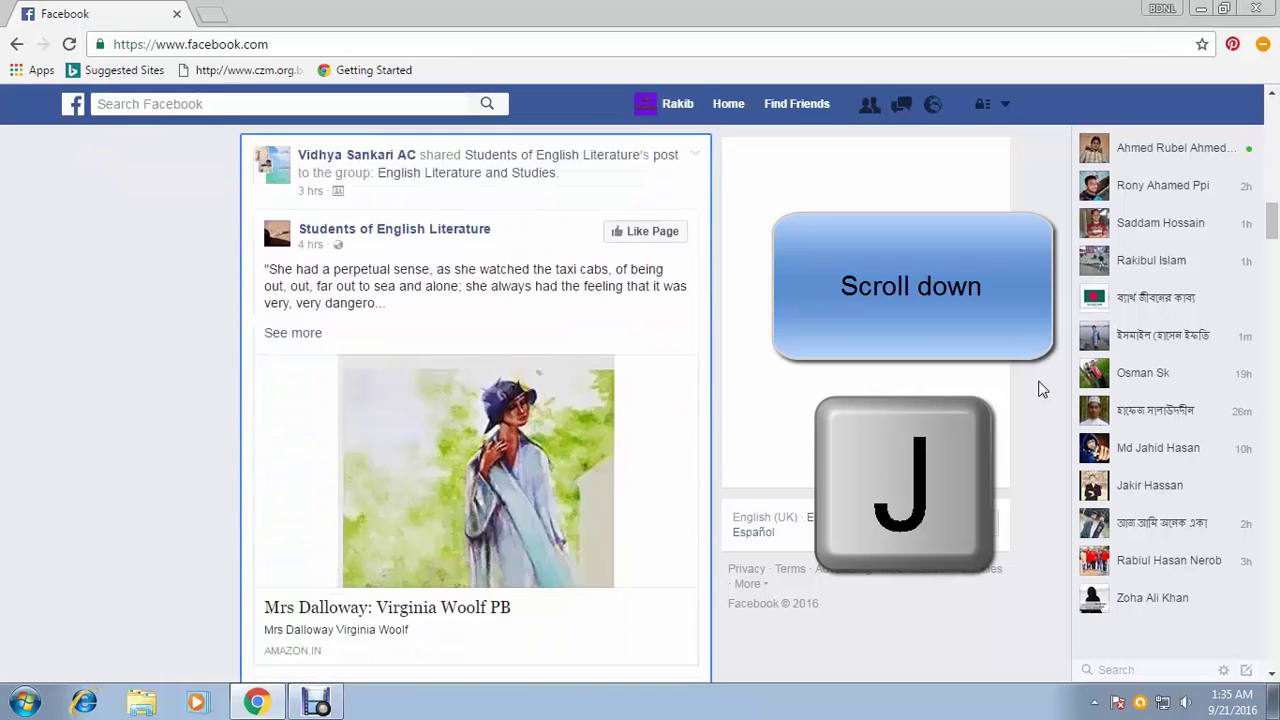
key(j)
key(j)
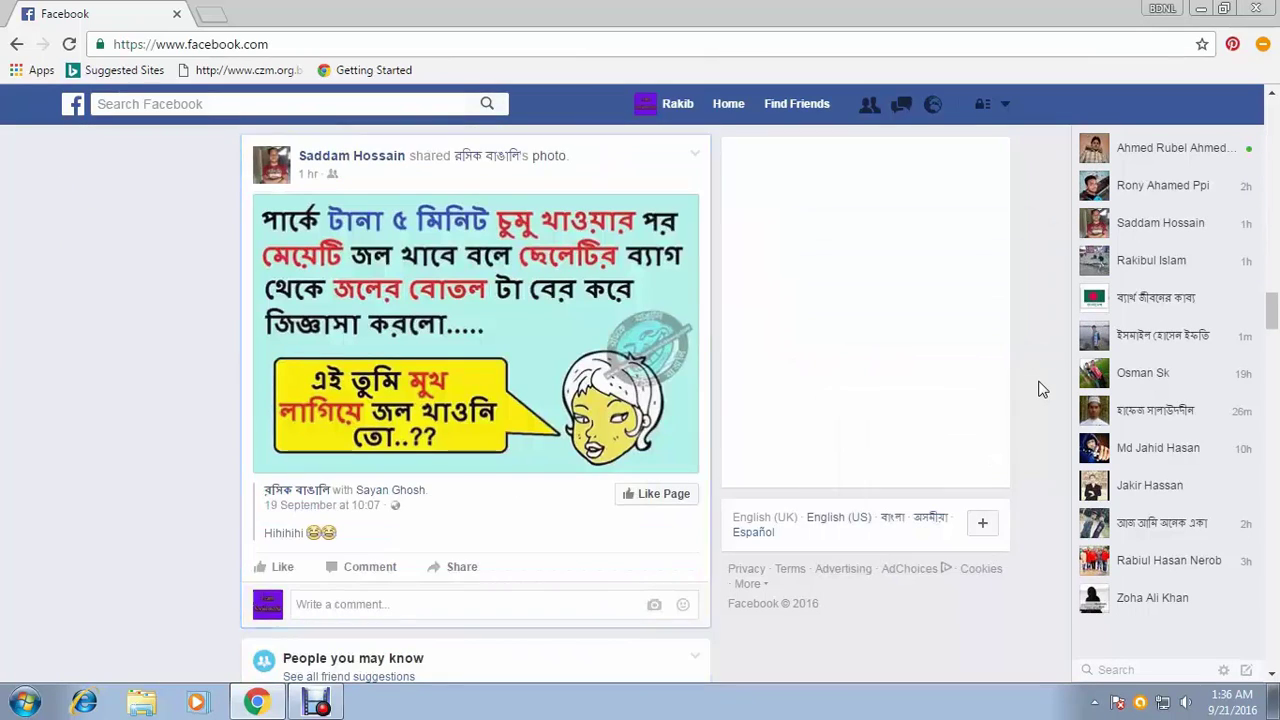
Step back up with K to the Bengali poem post with 14 likes and four comments
key(k)
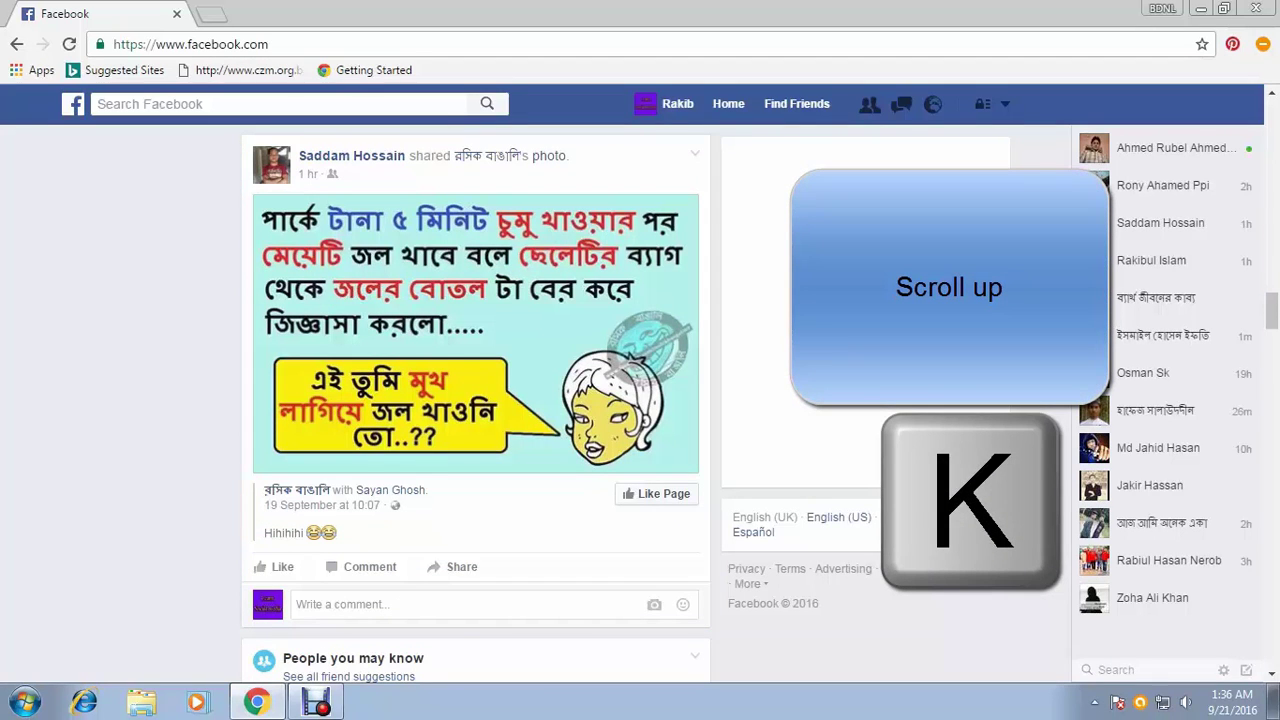
key(k)
key(k)
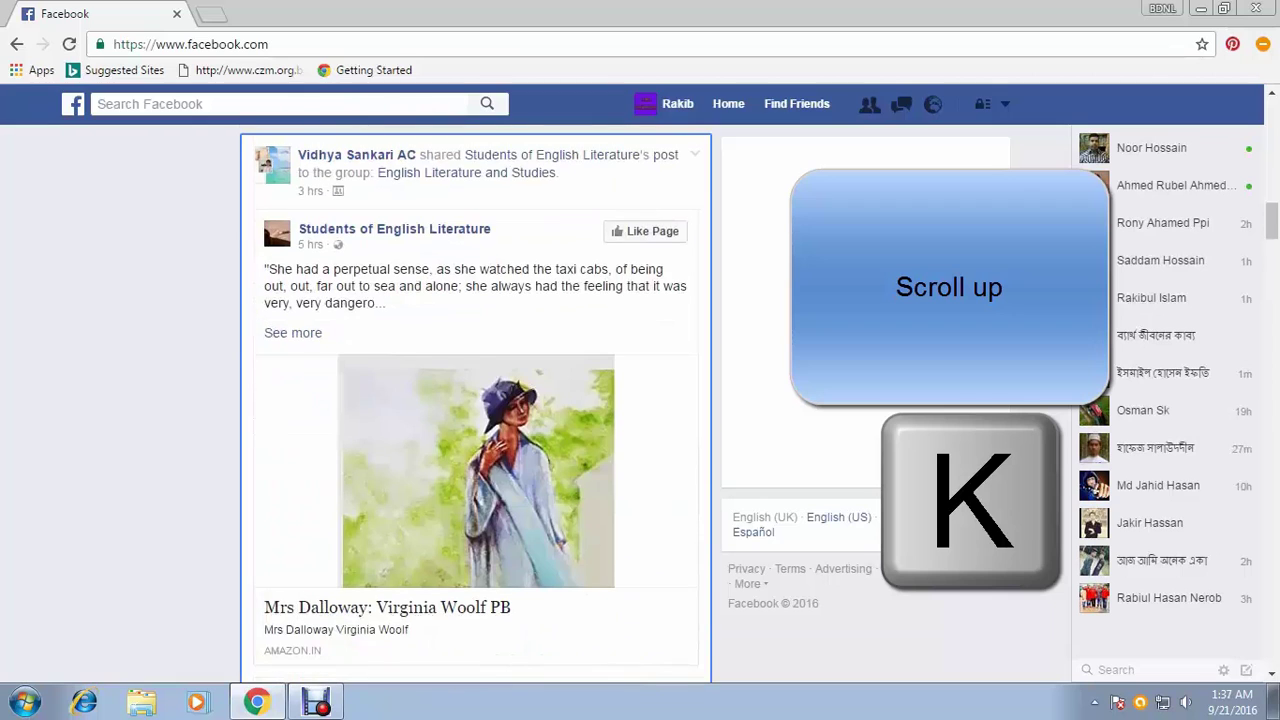
key(k)
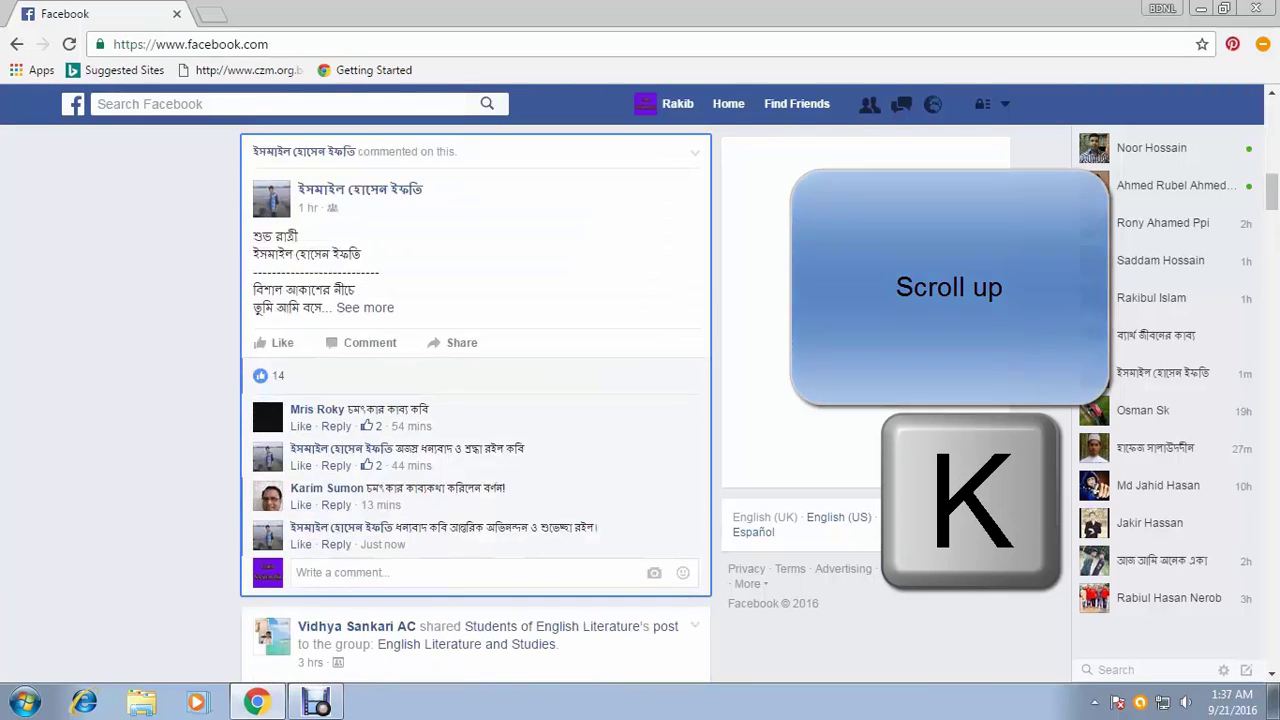
key(Return)
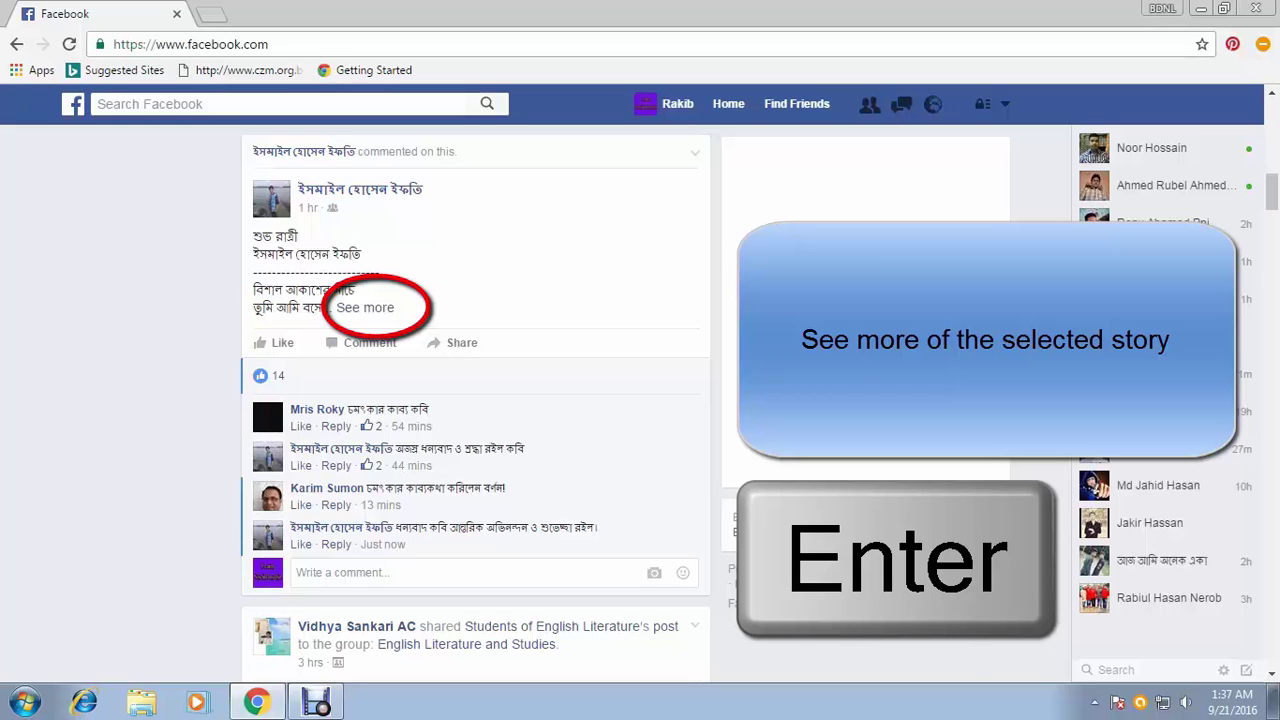
Expand the poem post to its full text, then go down two stories to the shared cartoon photo
key(Return)
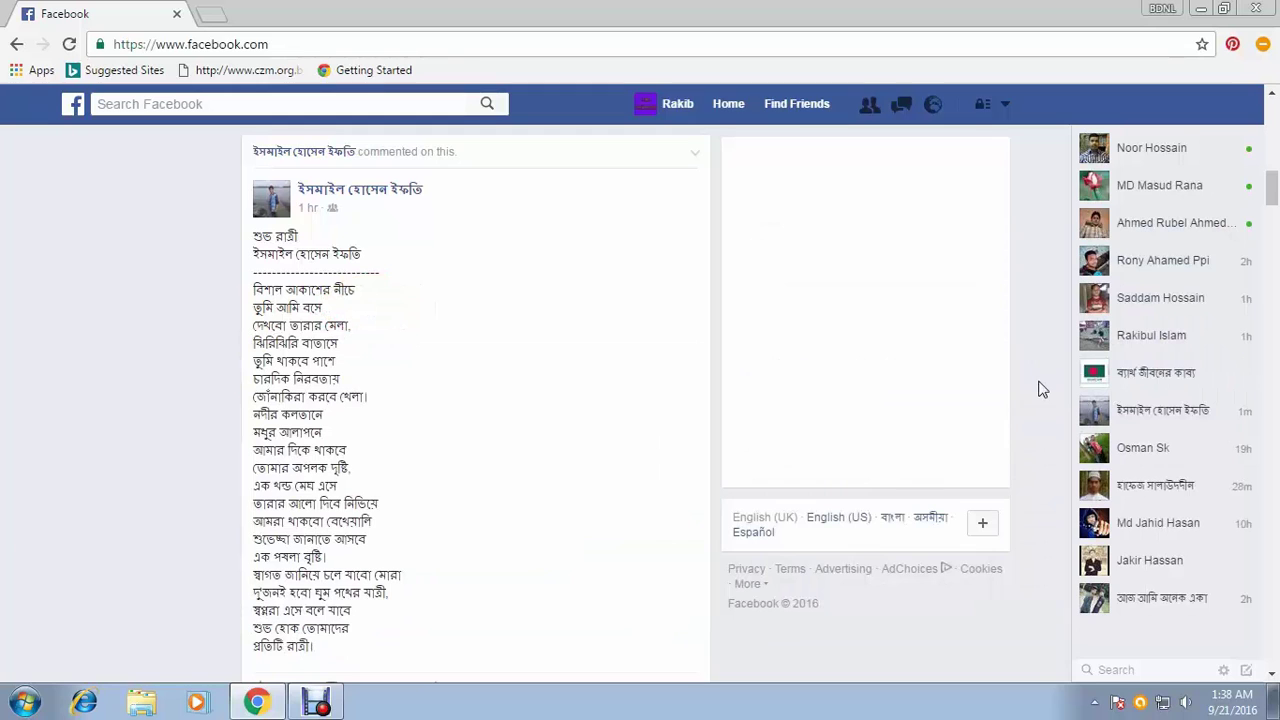
key(j)
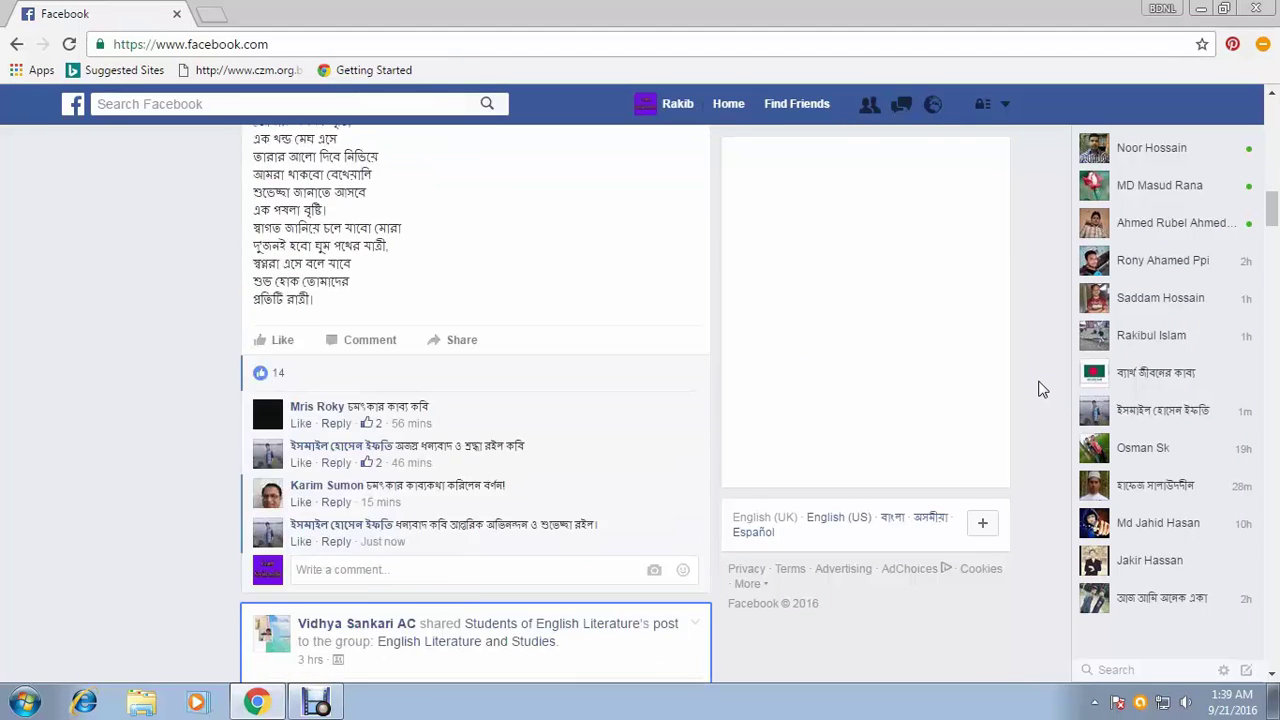
key(j)
key(j)
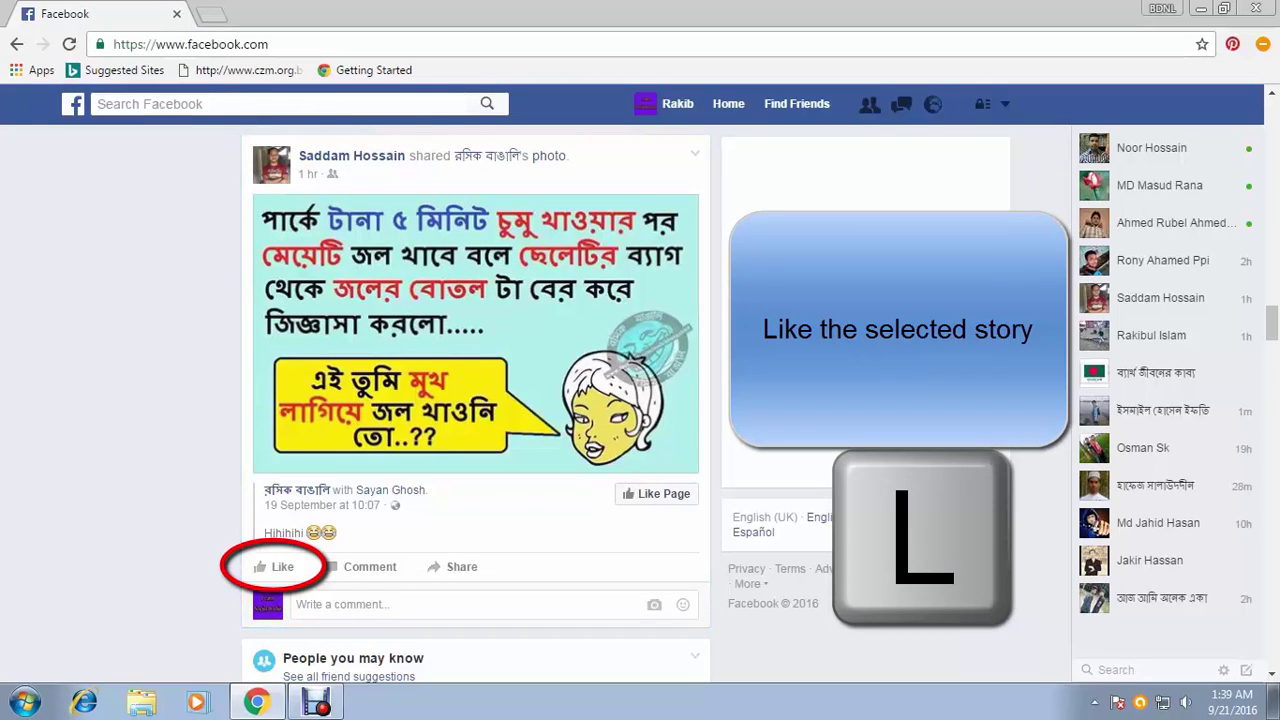
Like and then unlike the cartoon photo post, leaving its empty comment box ready
key(l)
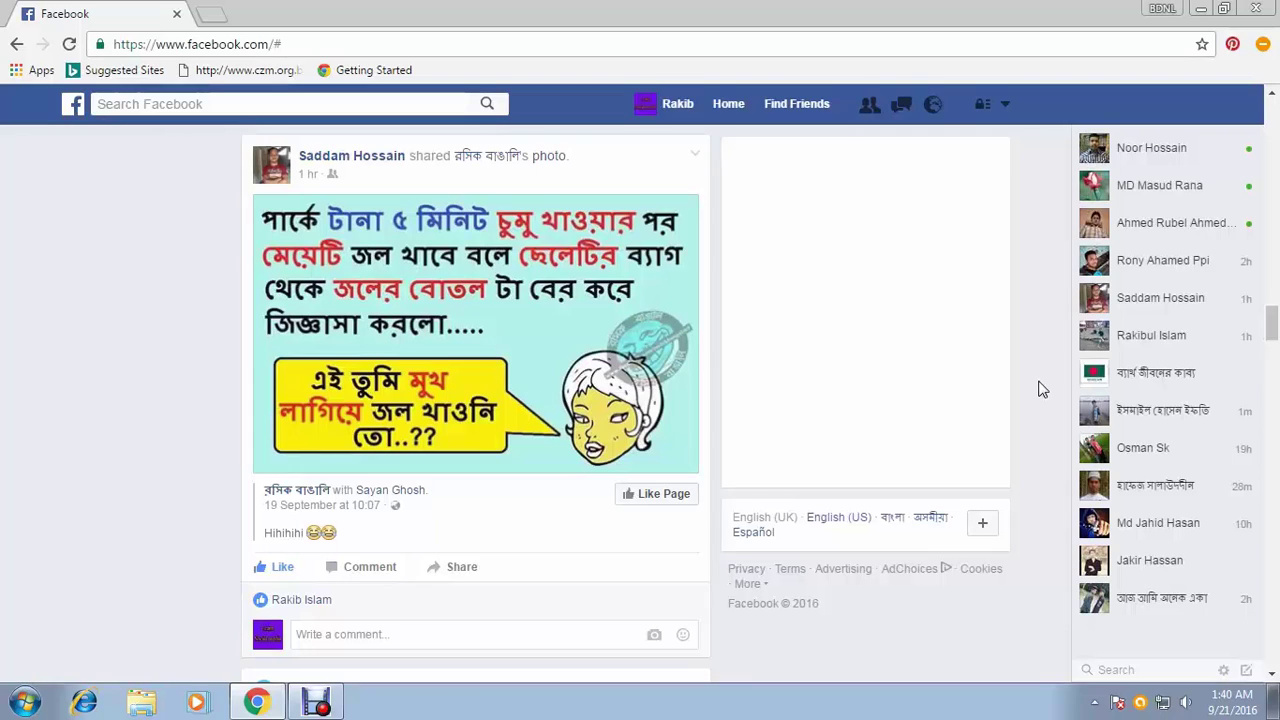
key(l)
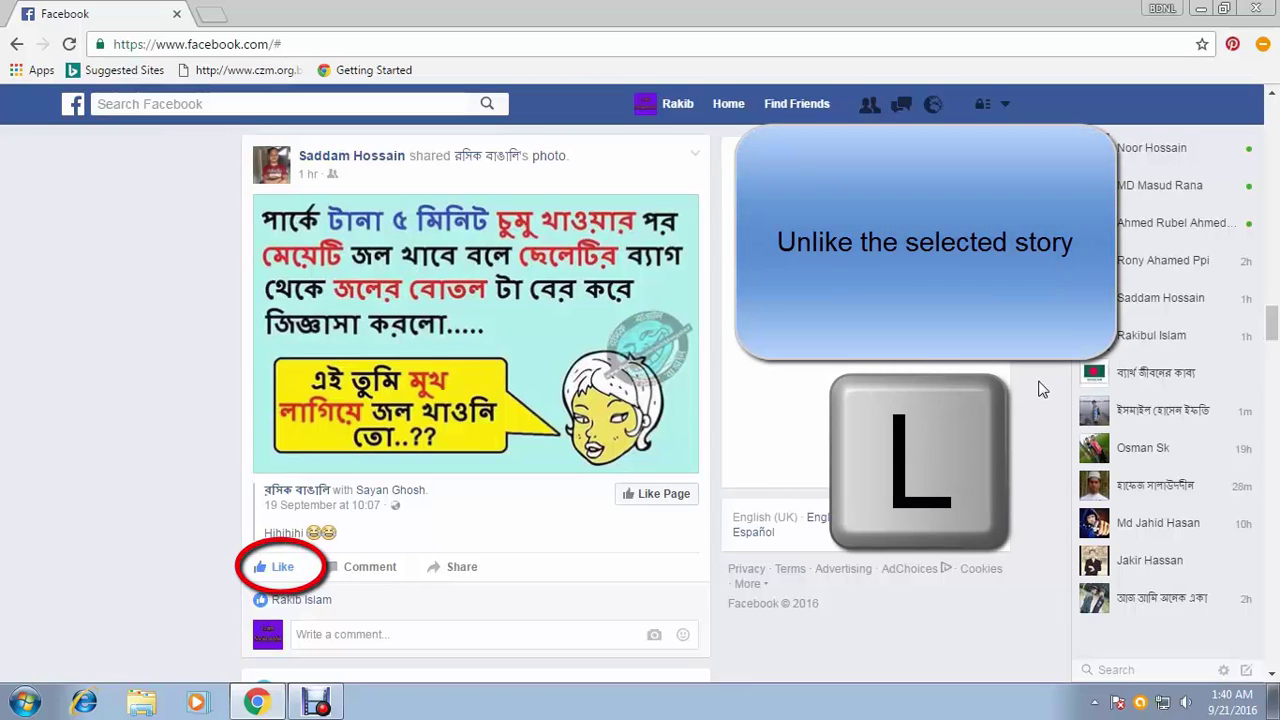
key(l)
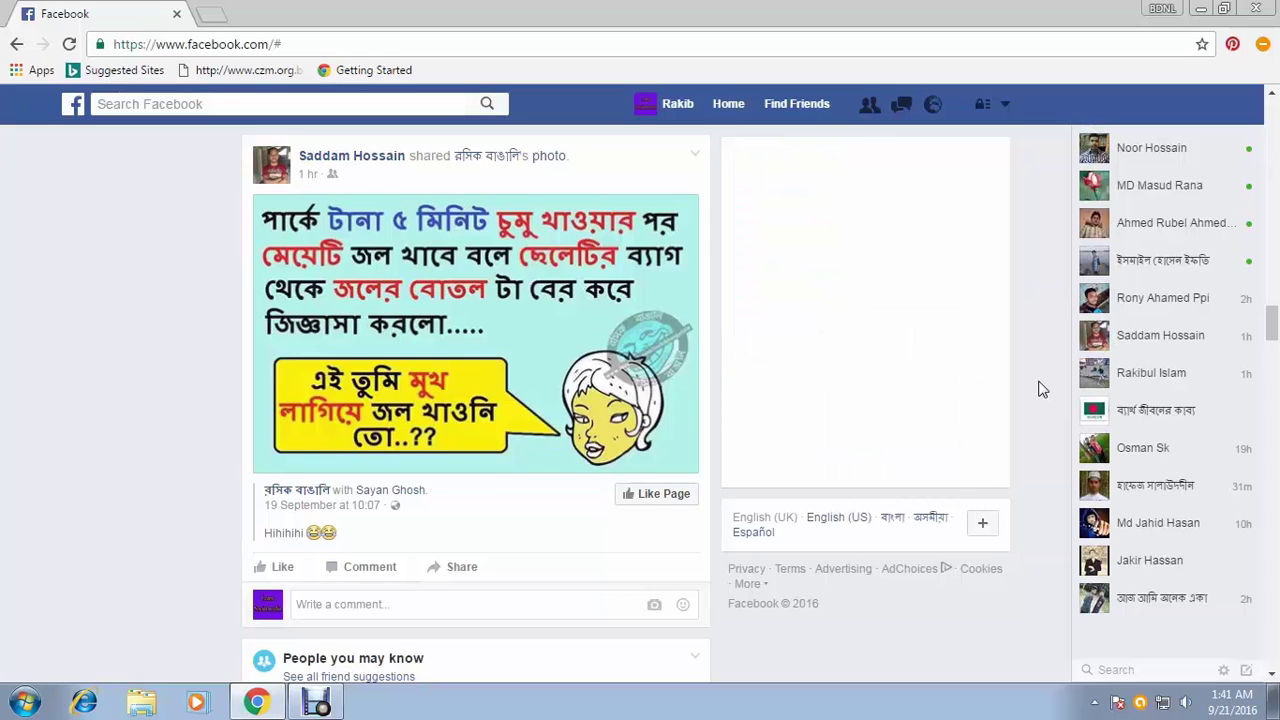
key(c)
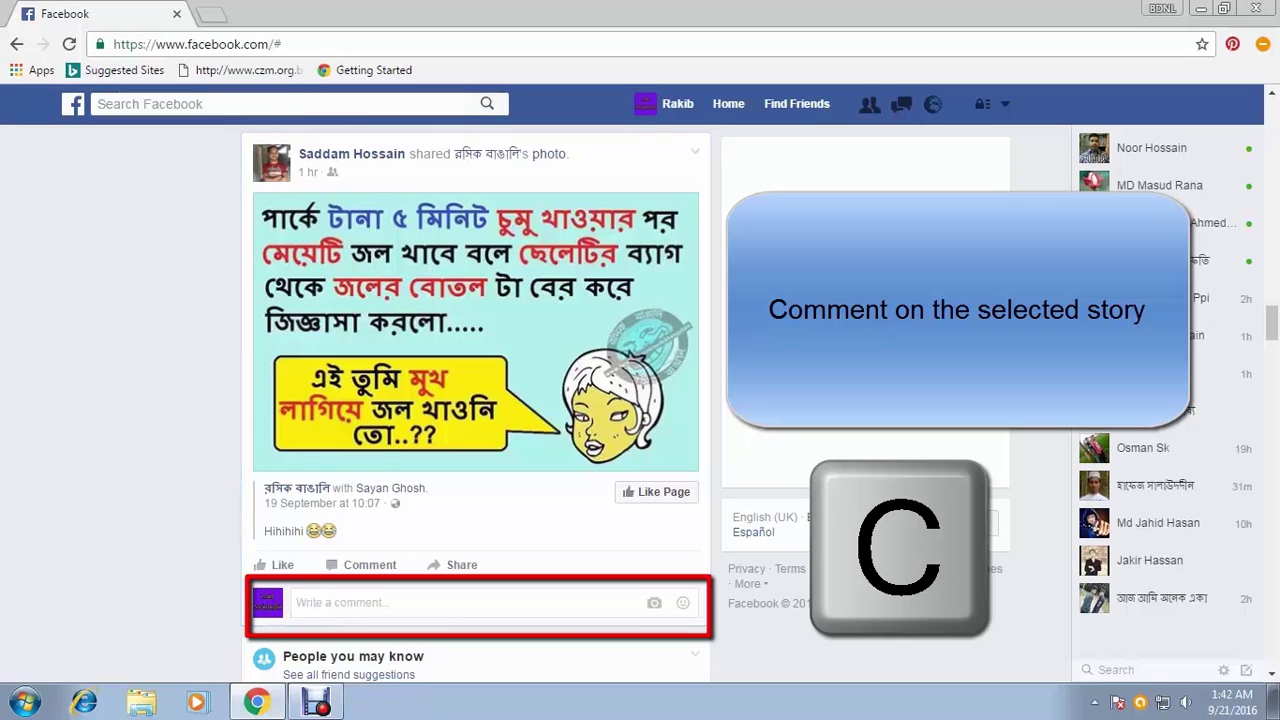
Comment 'nice' on the cartoon photo, then advance down the feed to the flower photo post
text(nice)
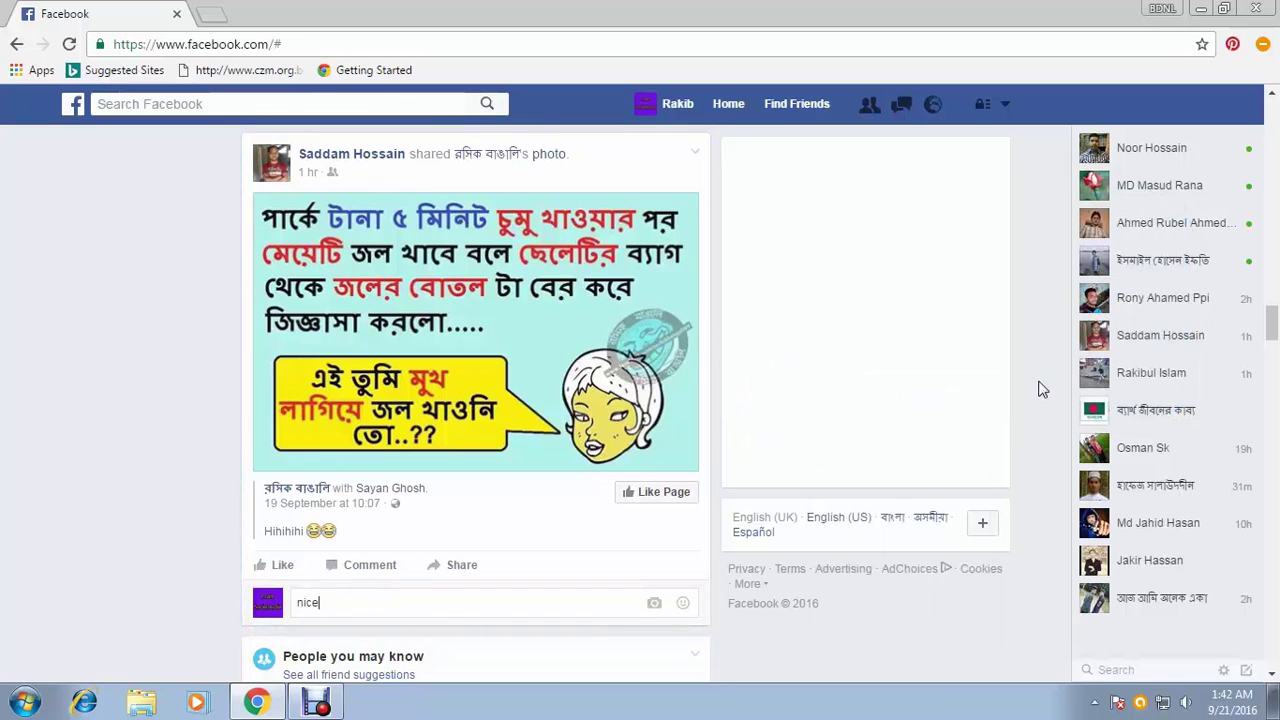
key(Return)
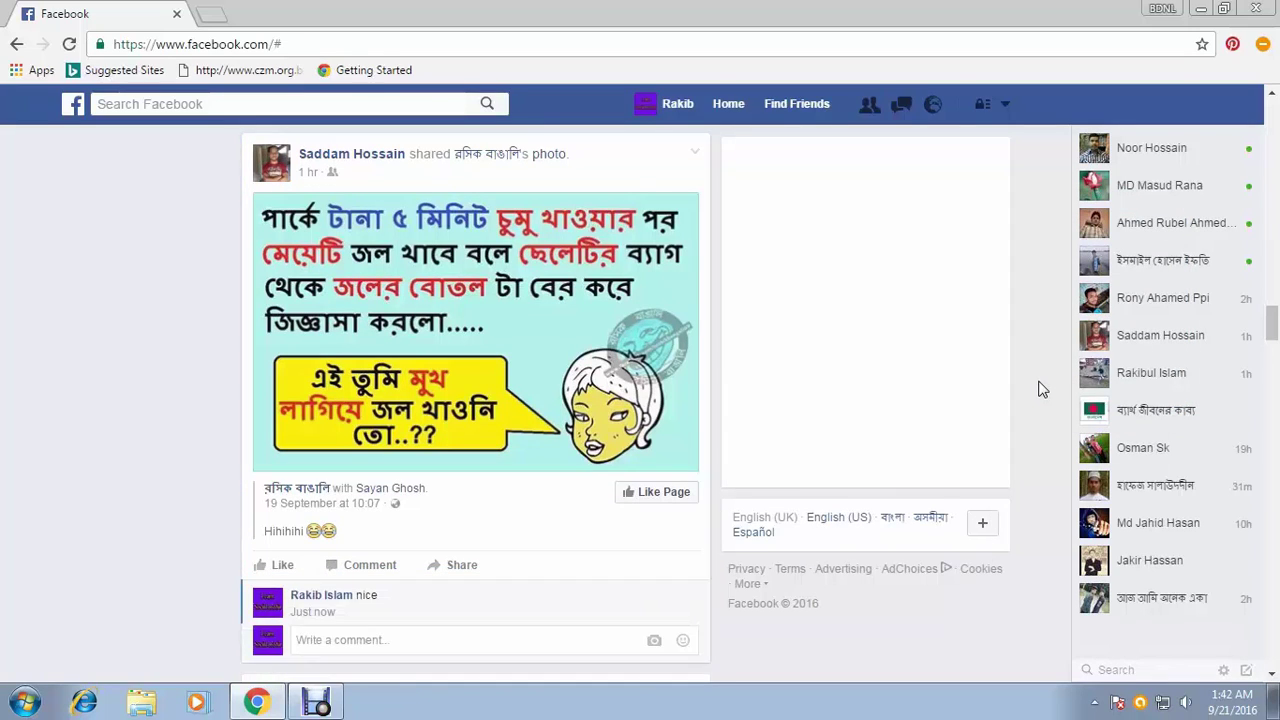
key(j)
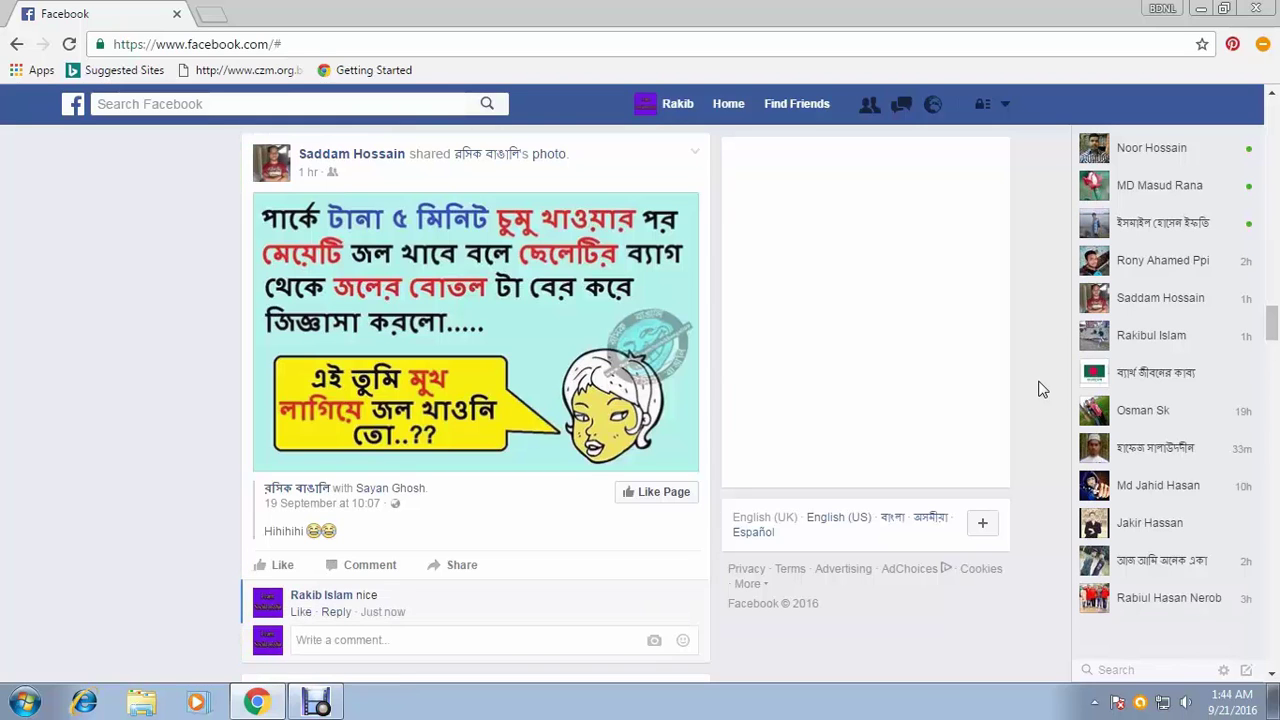
key(j)
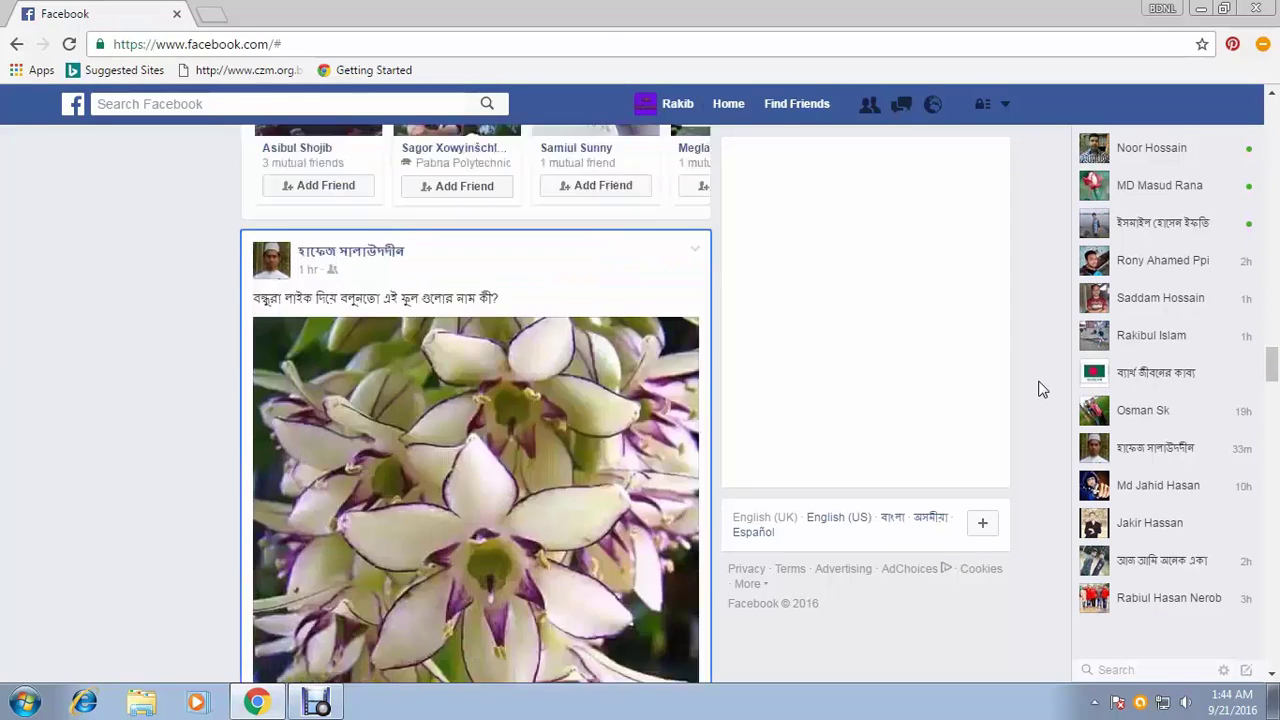
key(s)
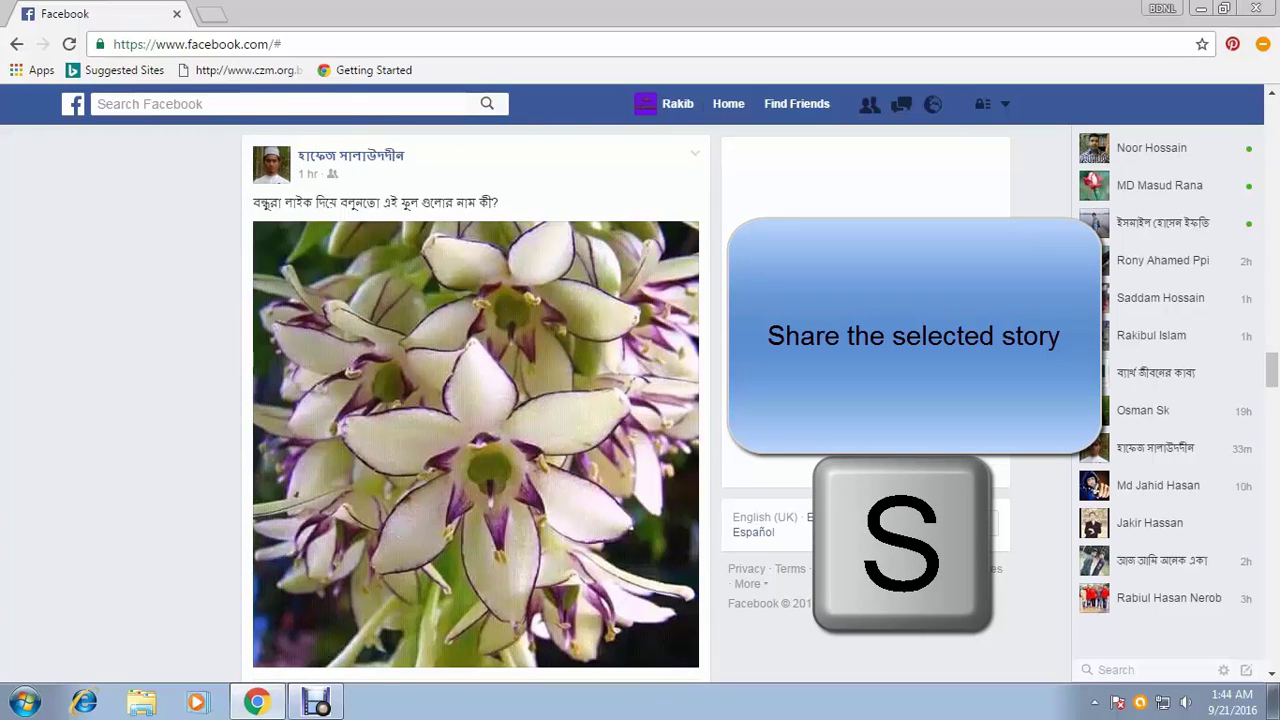
Share the flower photo post to your Timeline with Share Now (Public)
key(s)
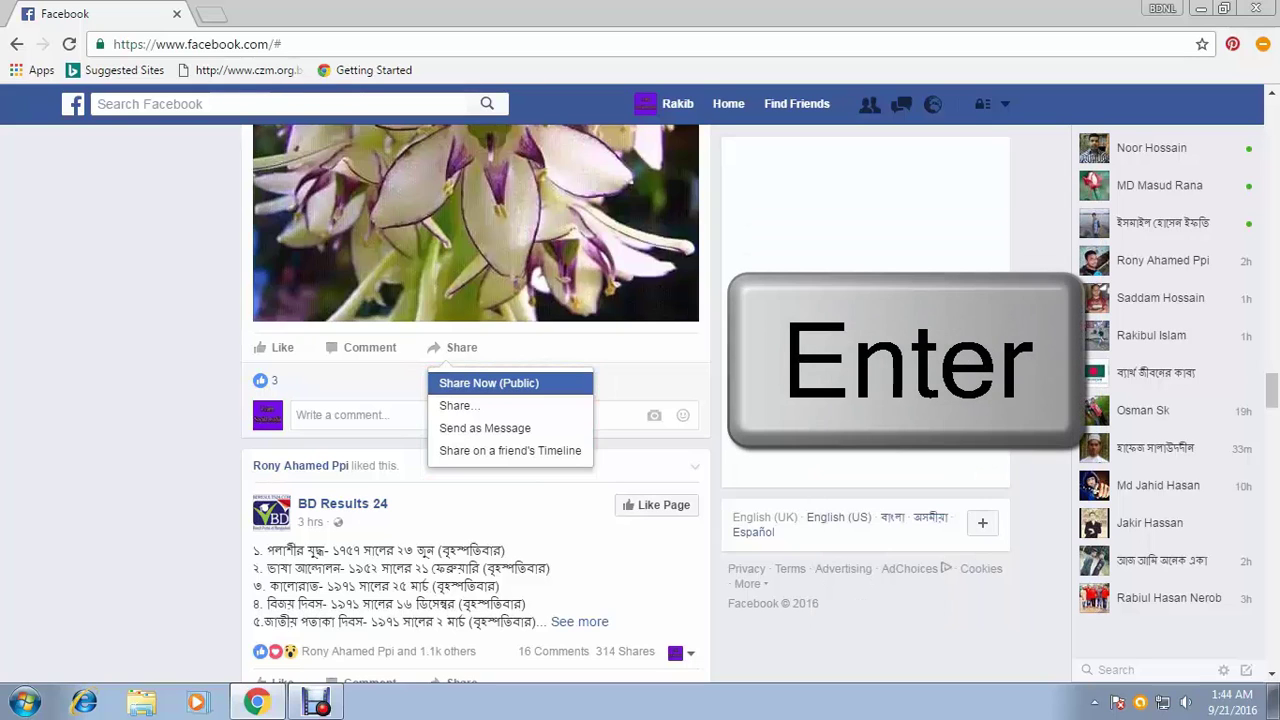
key(Return)
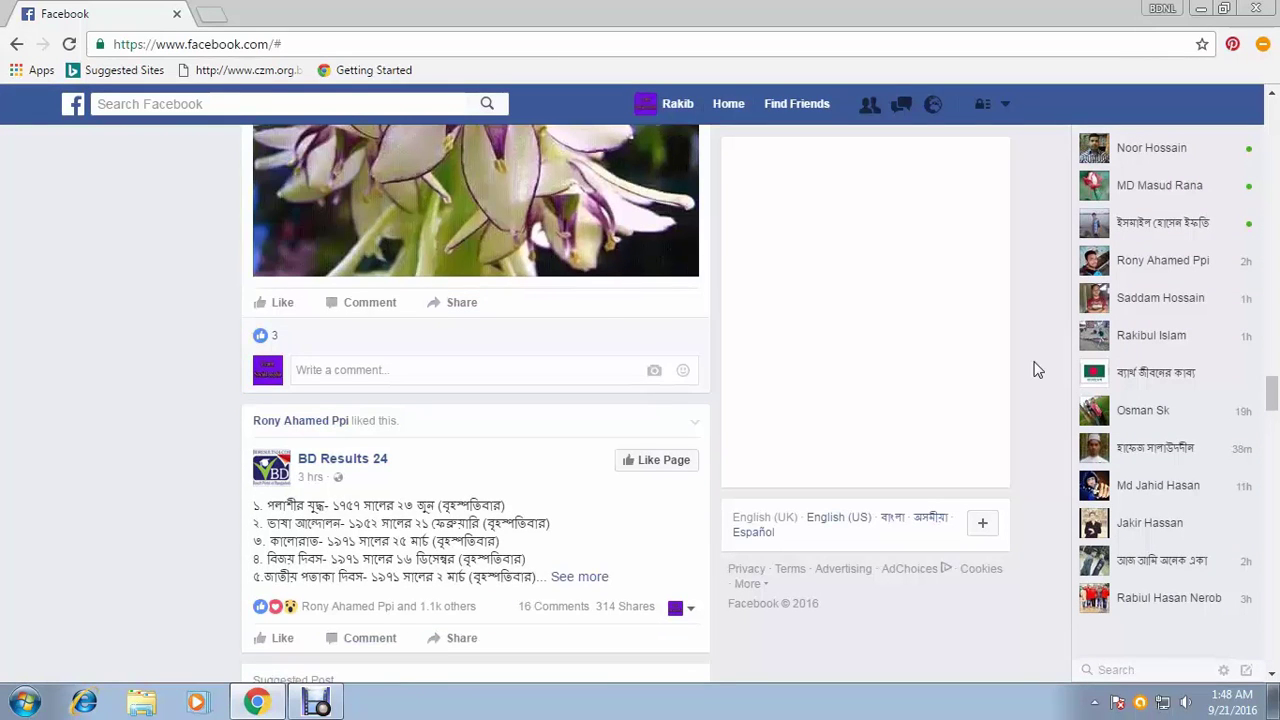
key(k)
key(o)
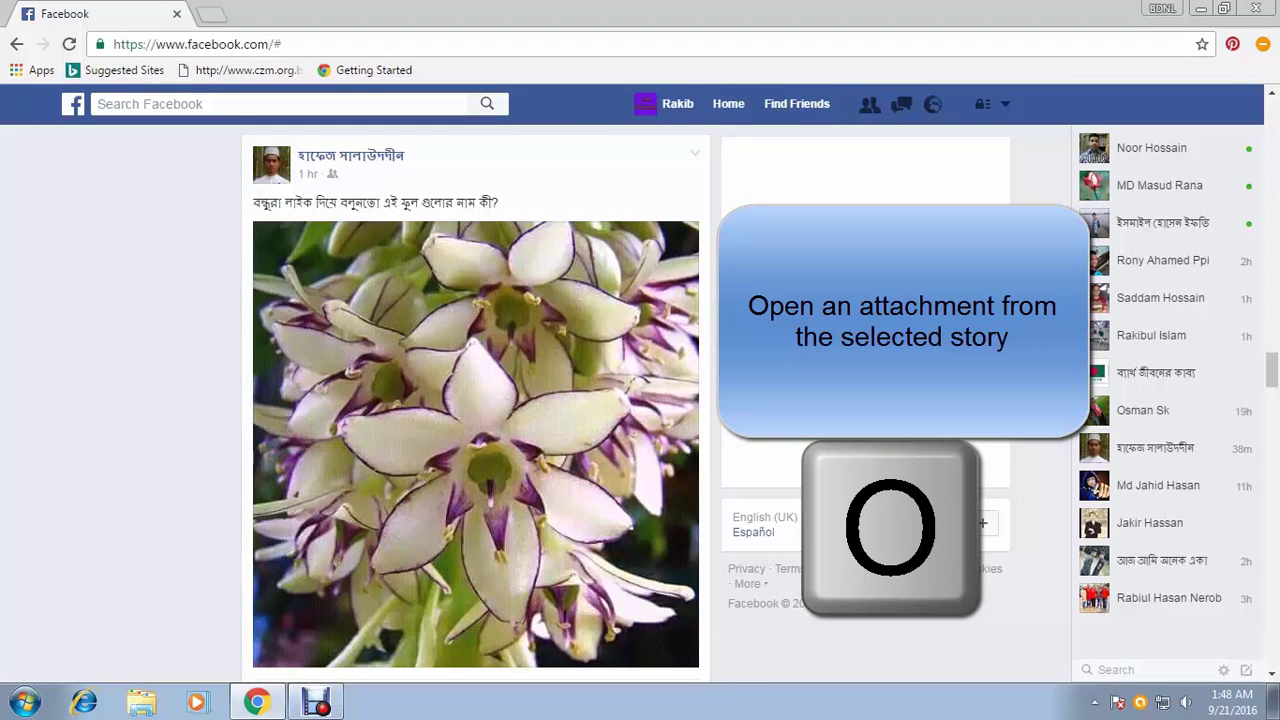
key(o)
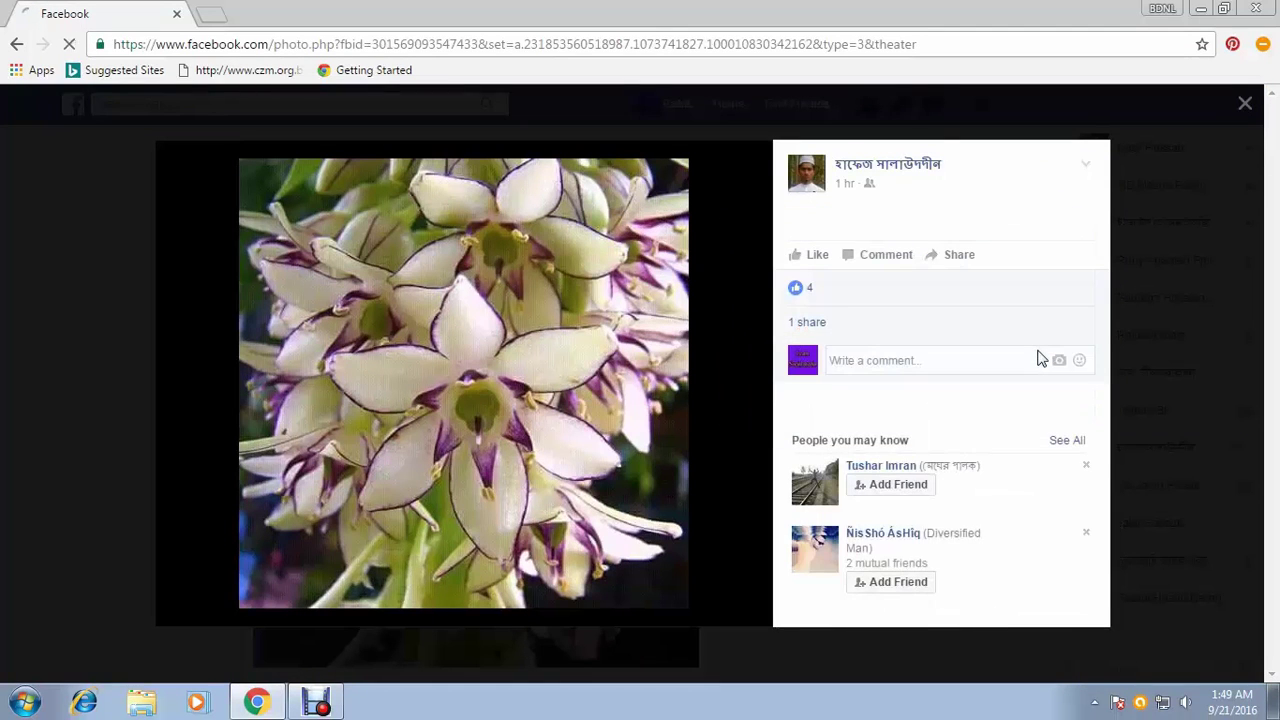
key(Escape)
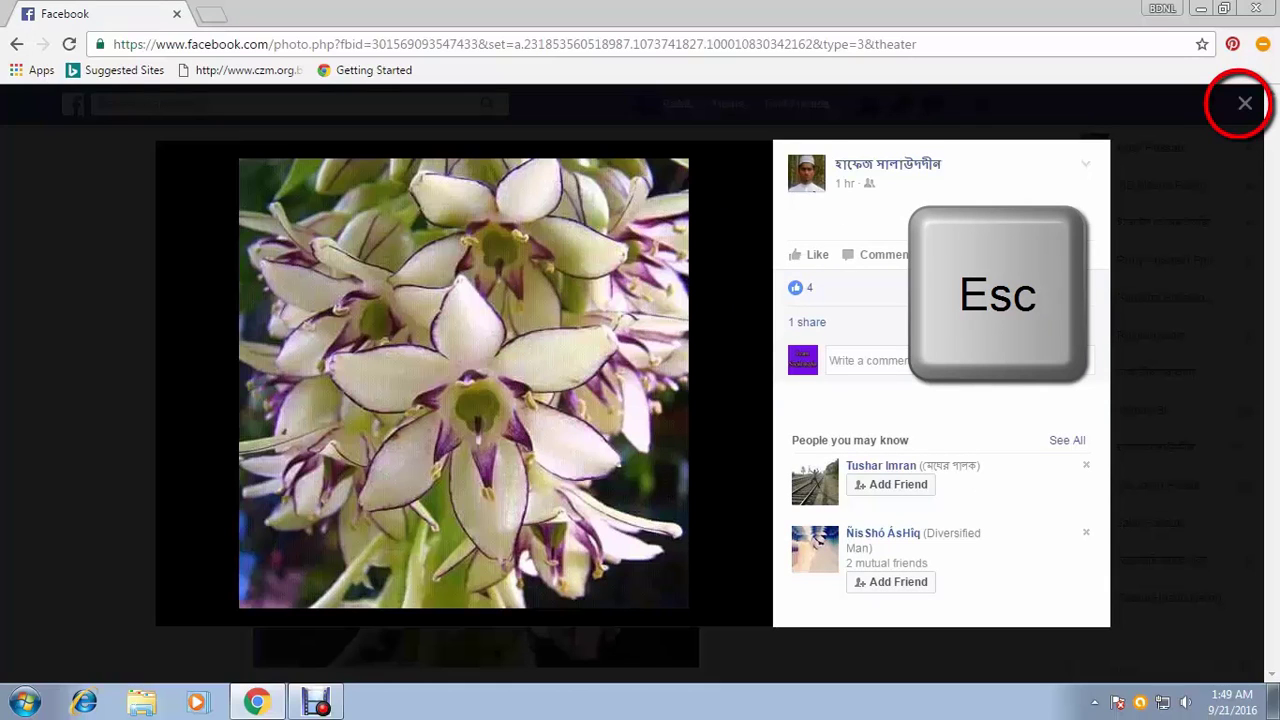
key(Escape)
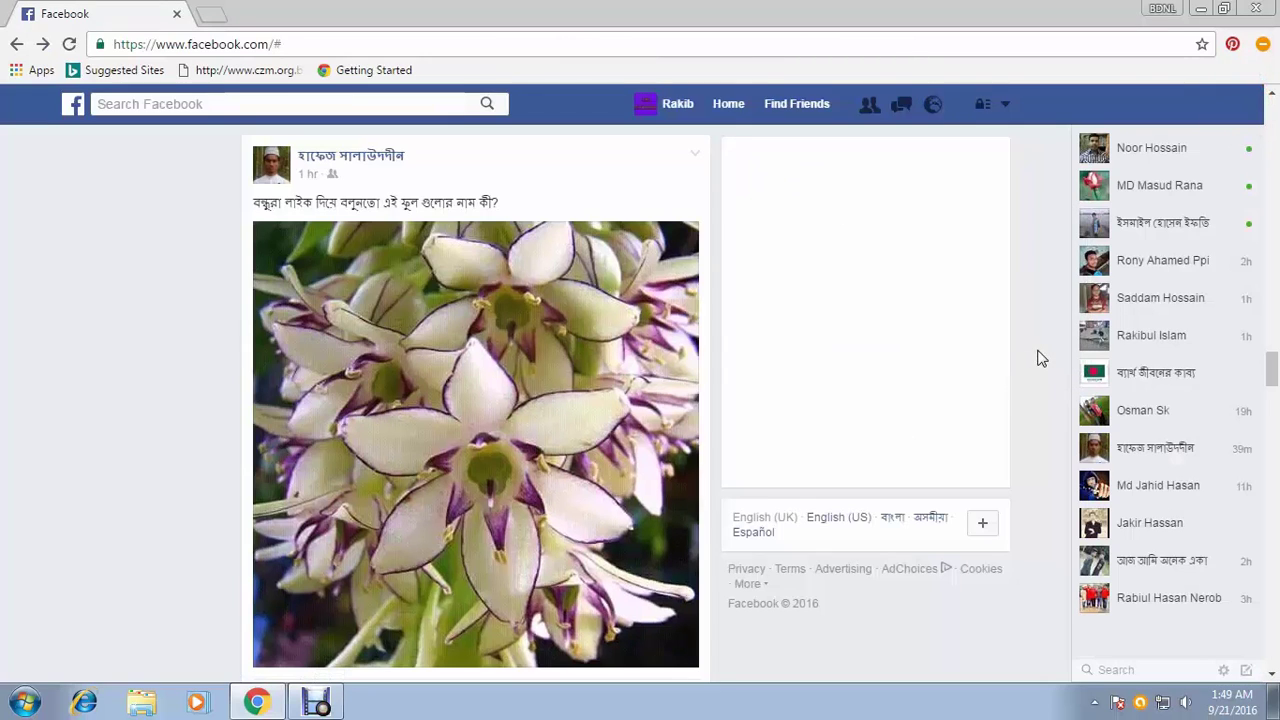
key(p)
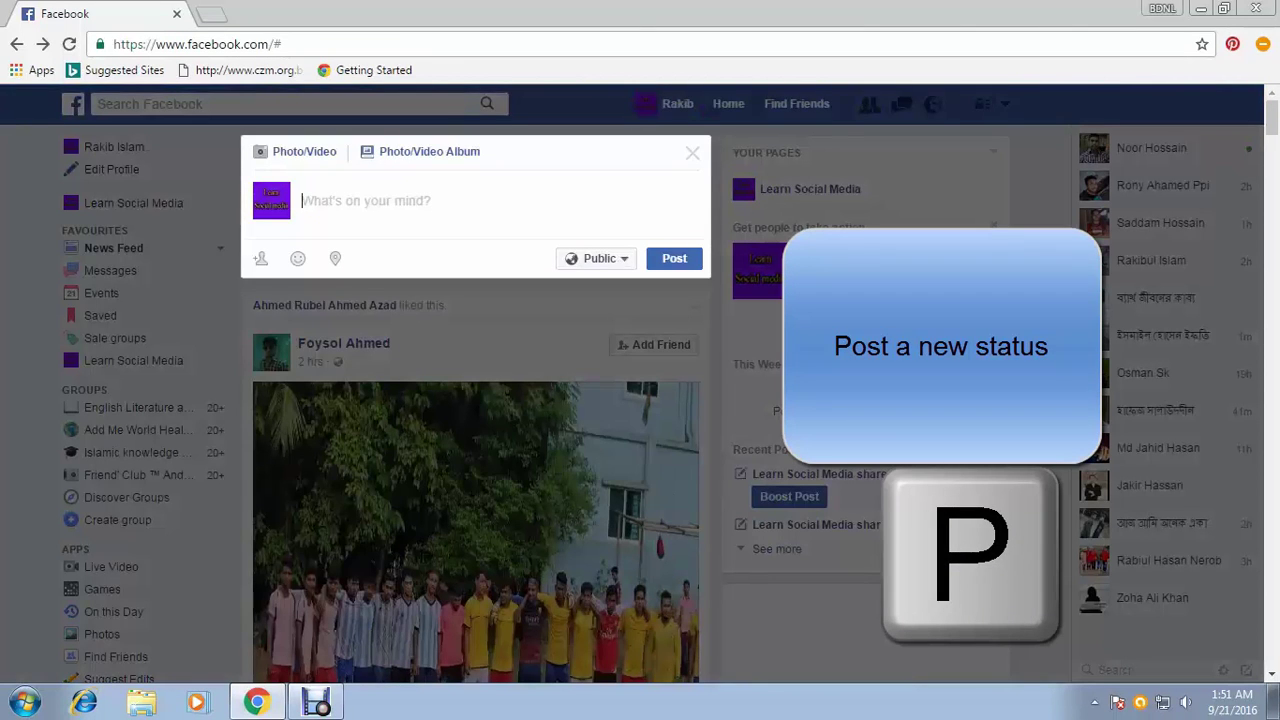
Write the status 'Good night.' and publish it publicly to the News Feed
text(Good)
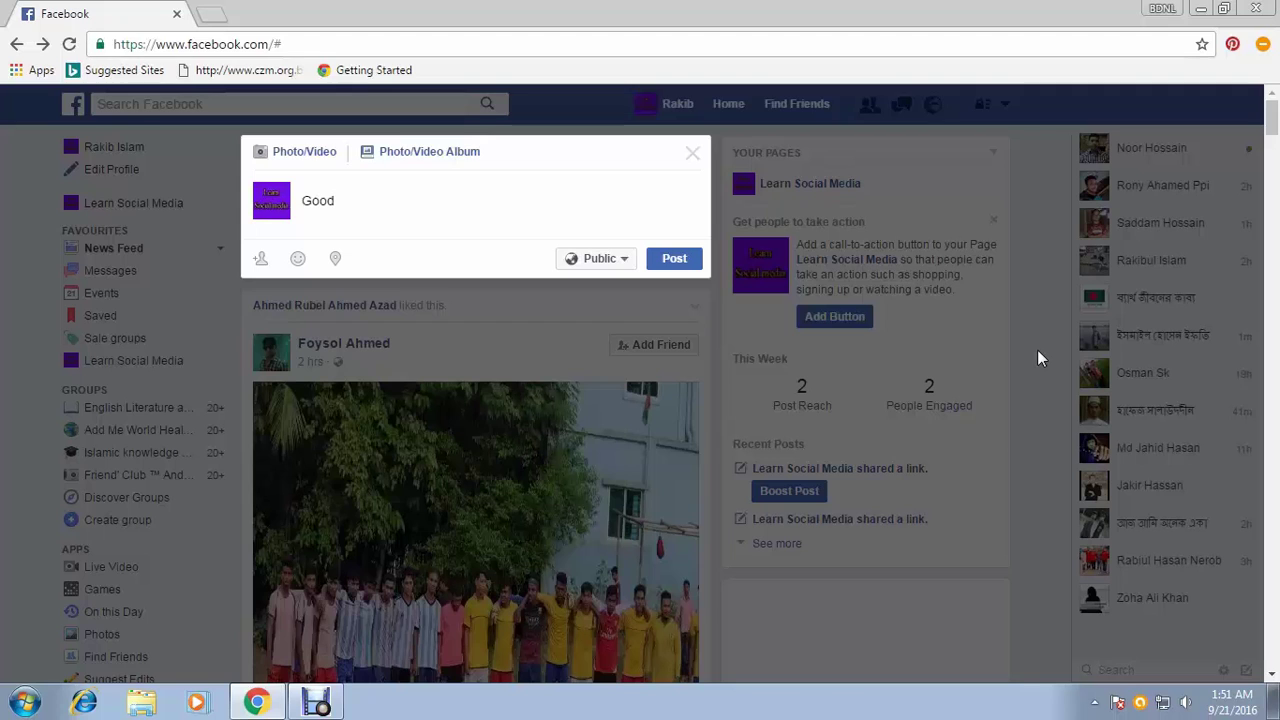
text( night.)
key(Tab)
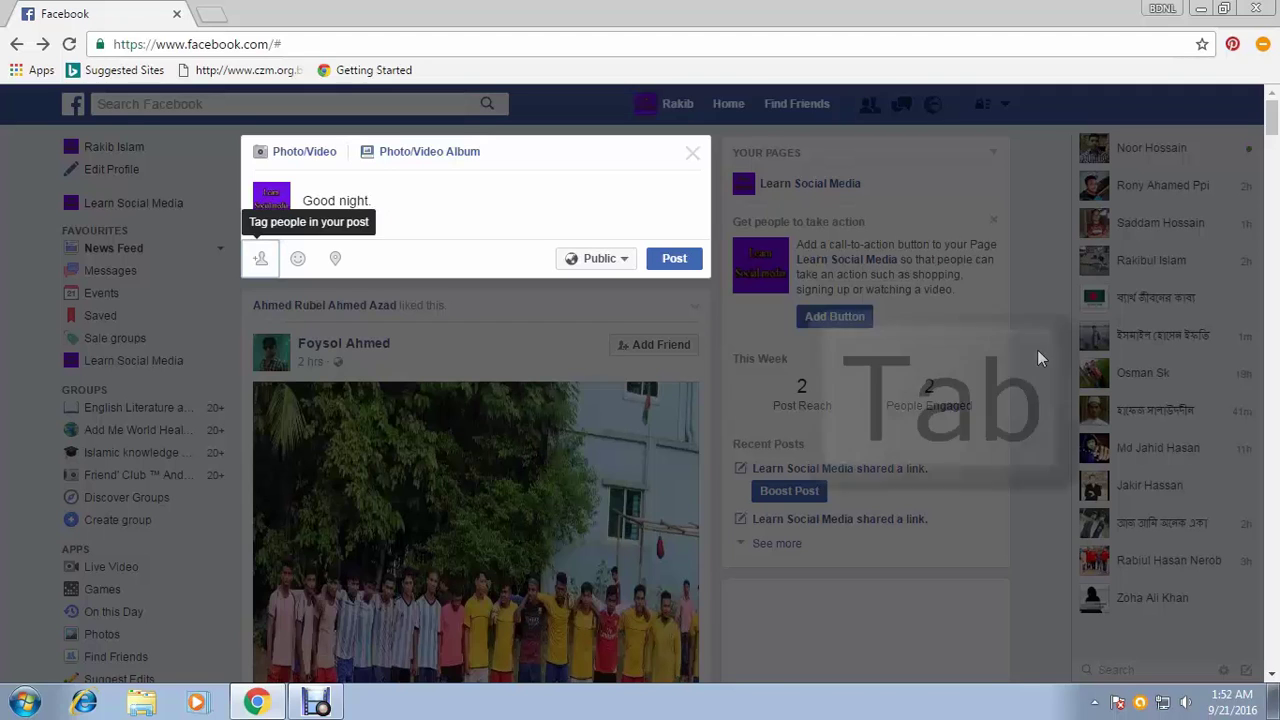
key(Tab)
key(Tab)
key(Tab)
key(Tab)
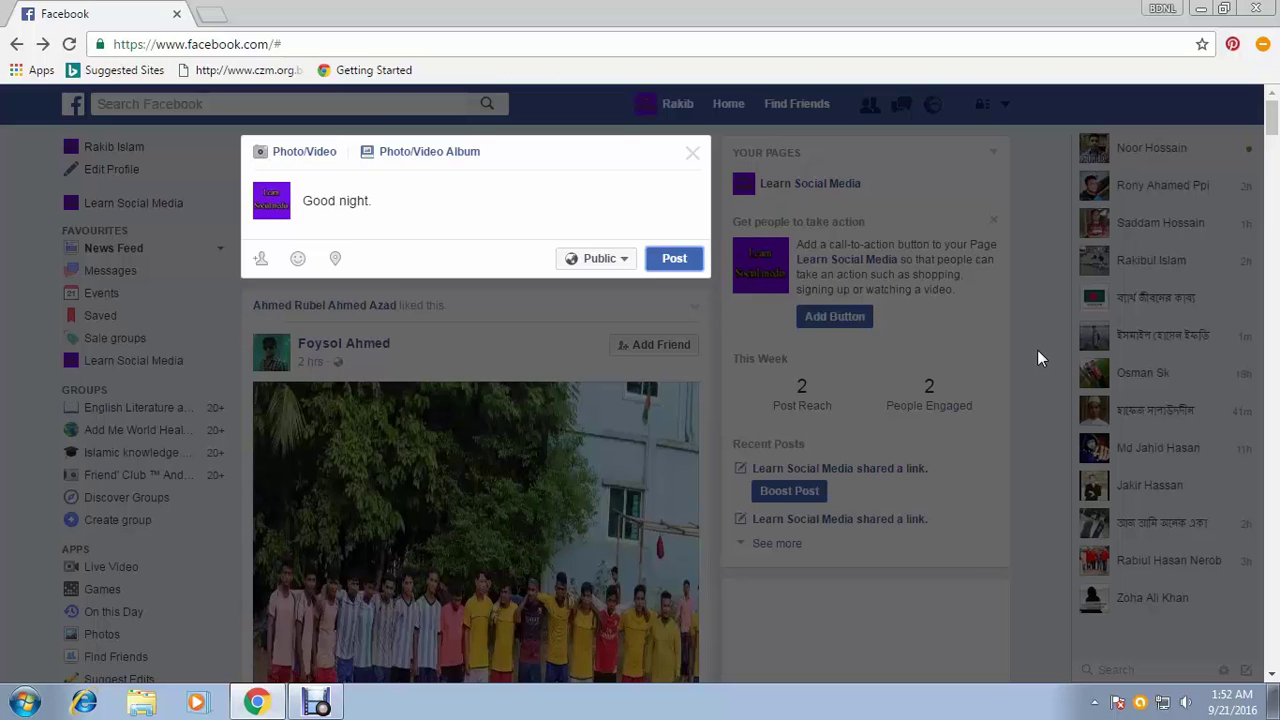
key(Return)
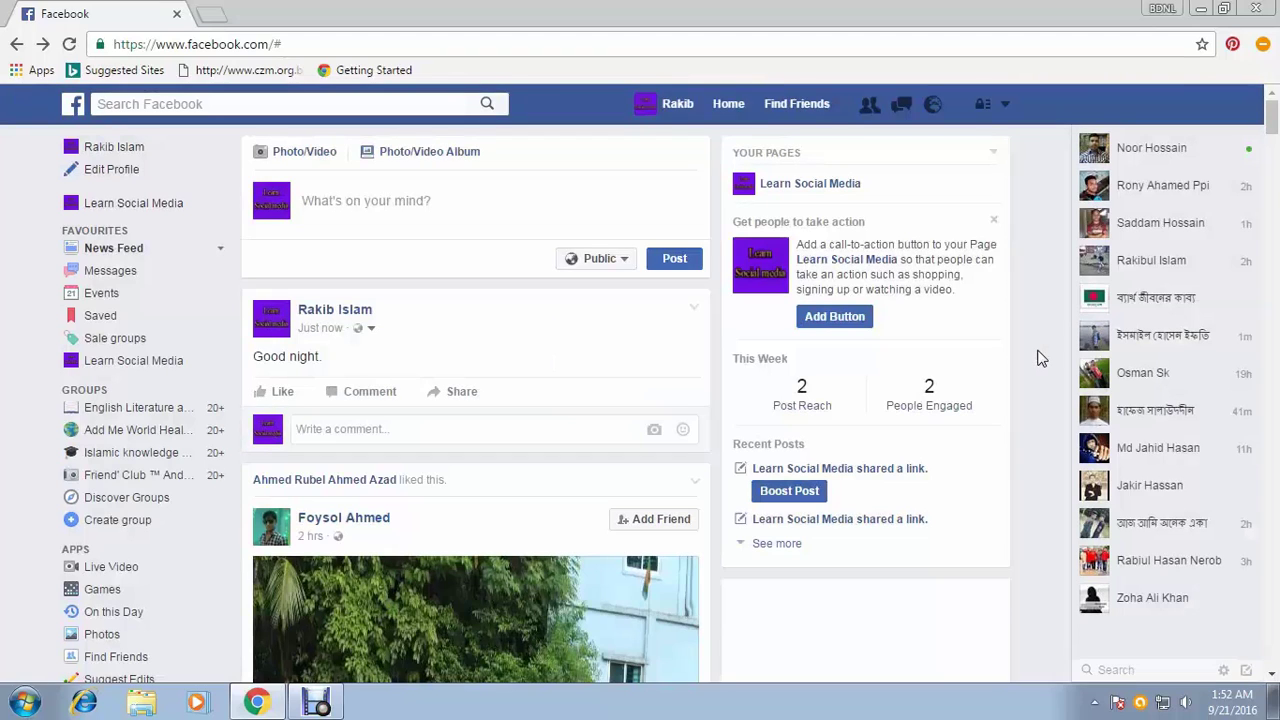
key(slash)
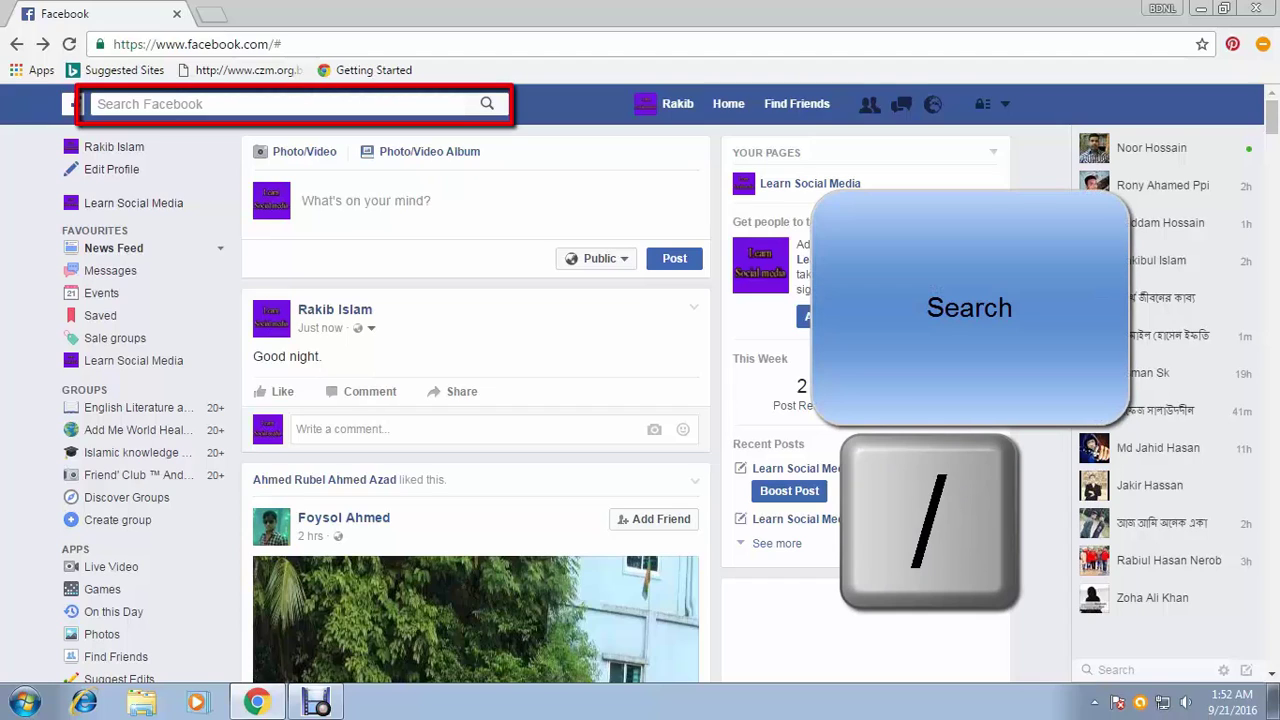
key(slash)
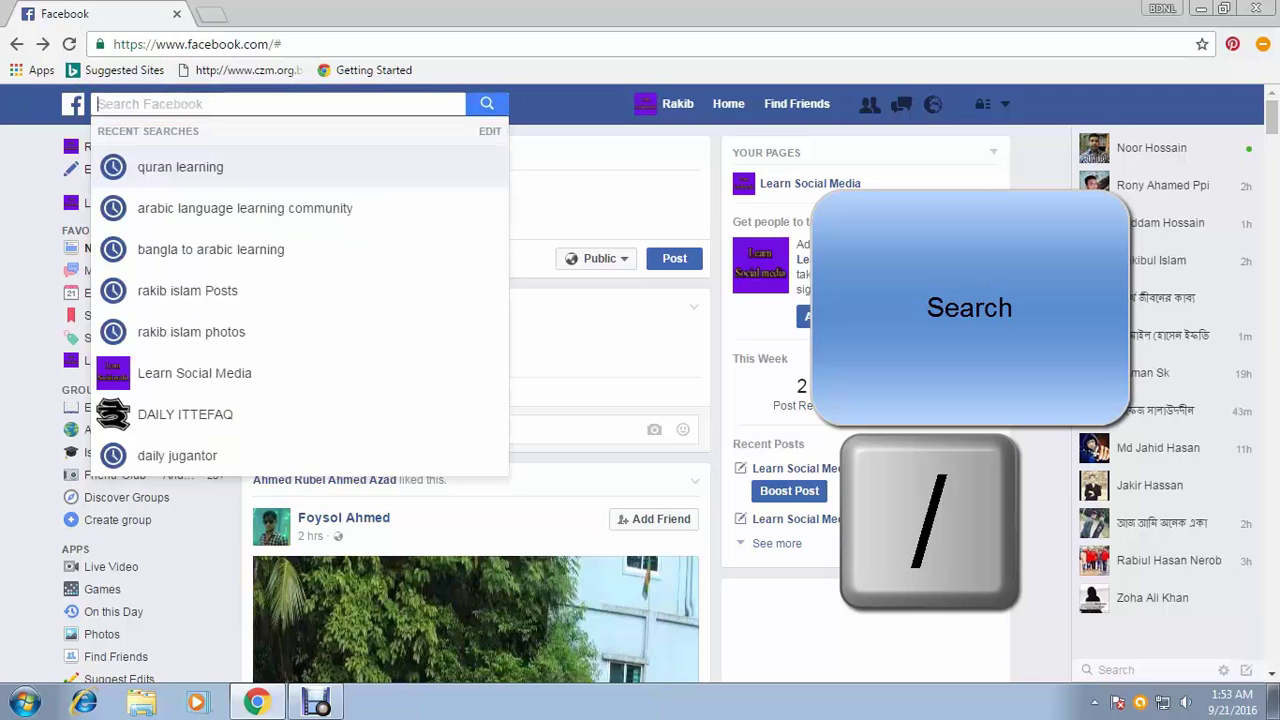
text(rakibuli)
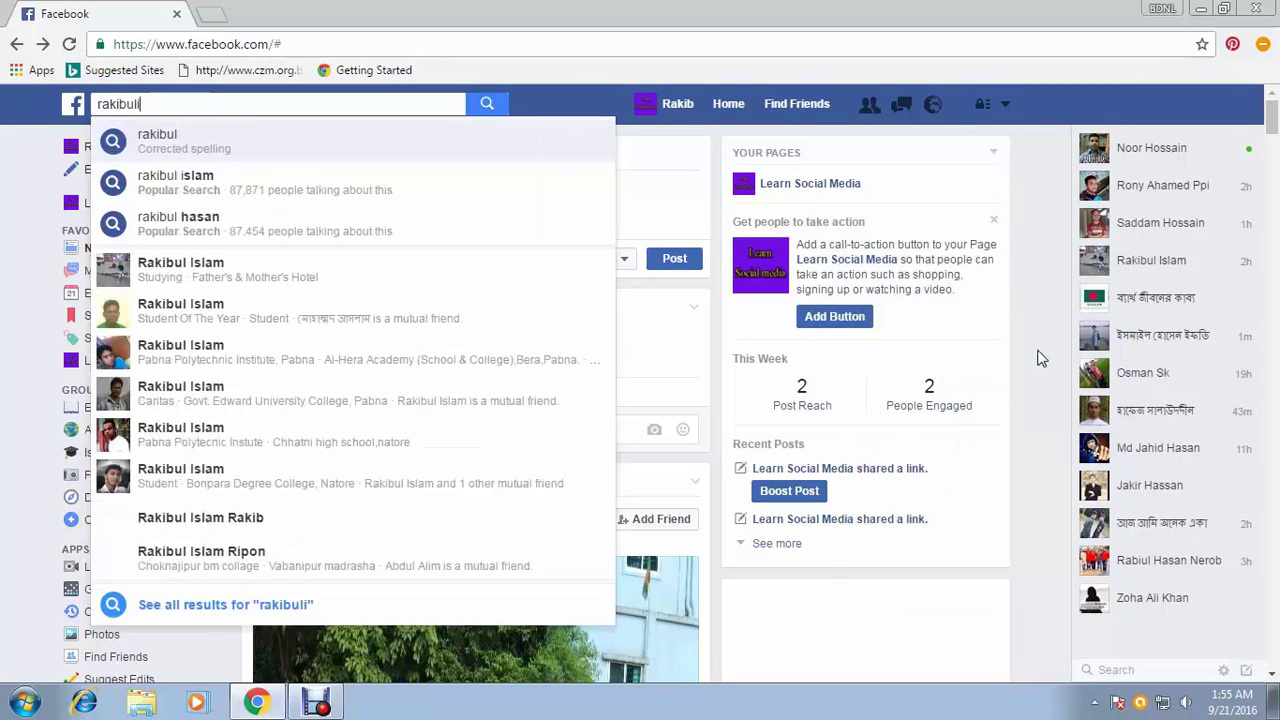
key(BackSpace)
key(BackSpace)
key(BackSpace)
key(BackSpace)
key(BackSpace)
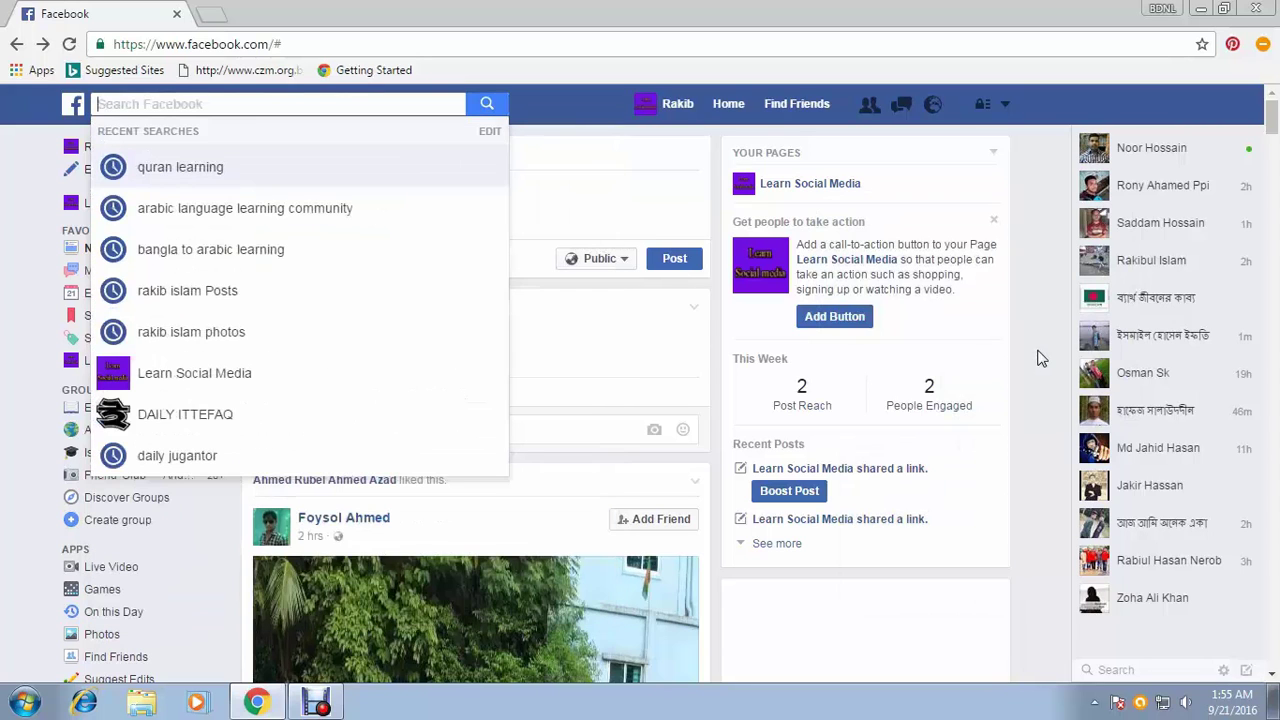
click(1038, 354)
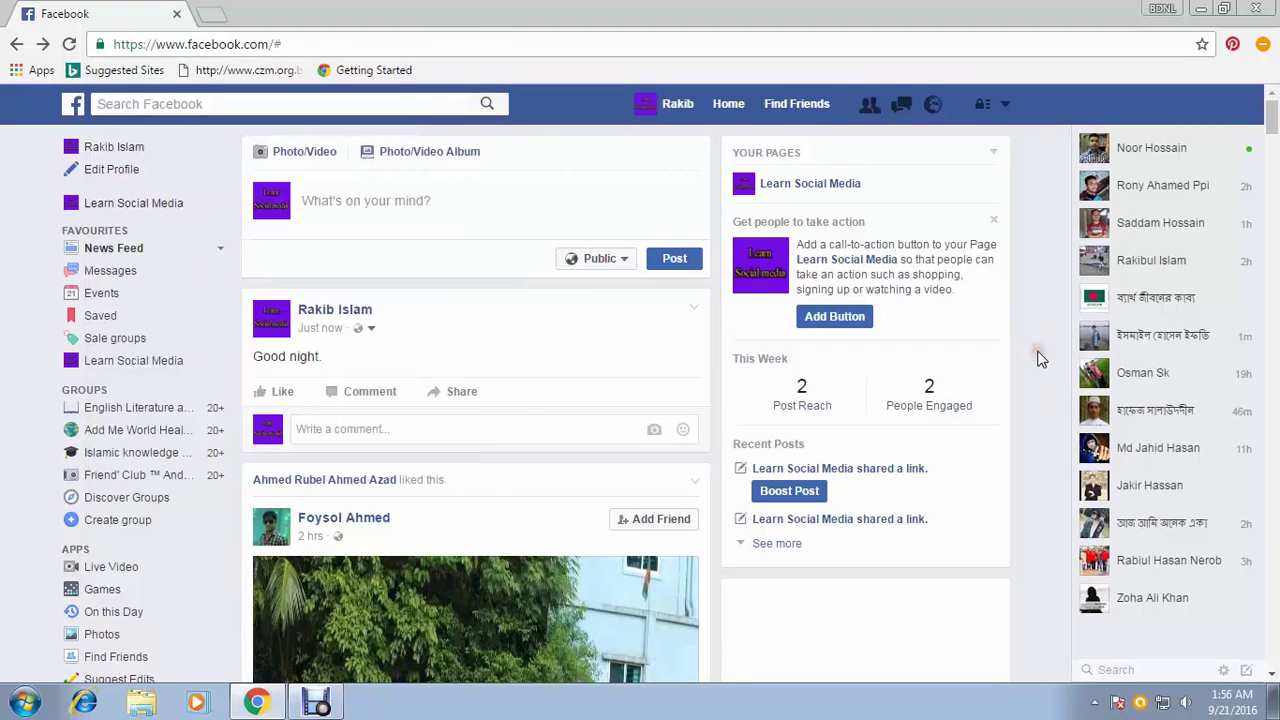
key(q)
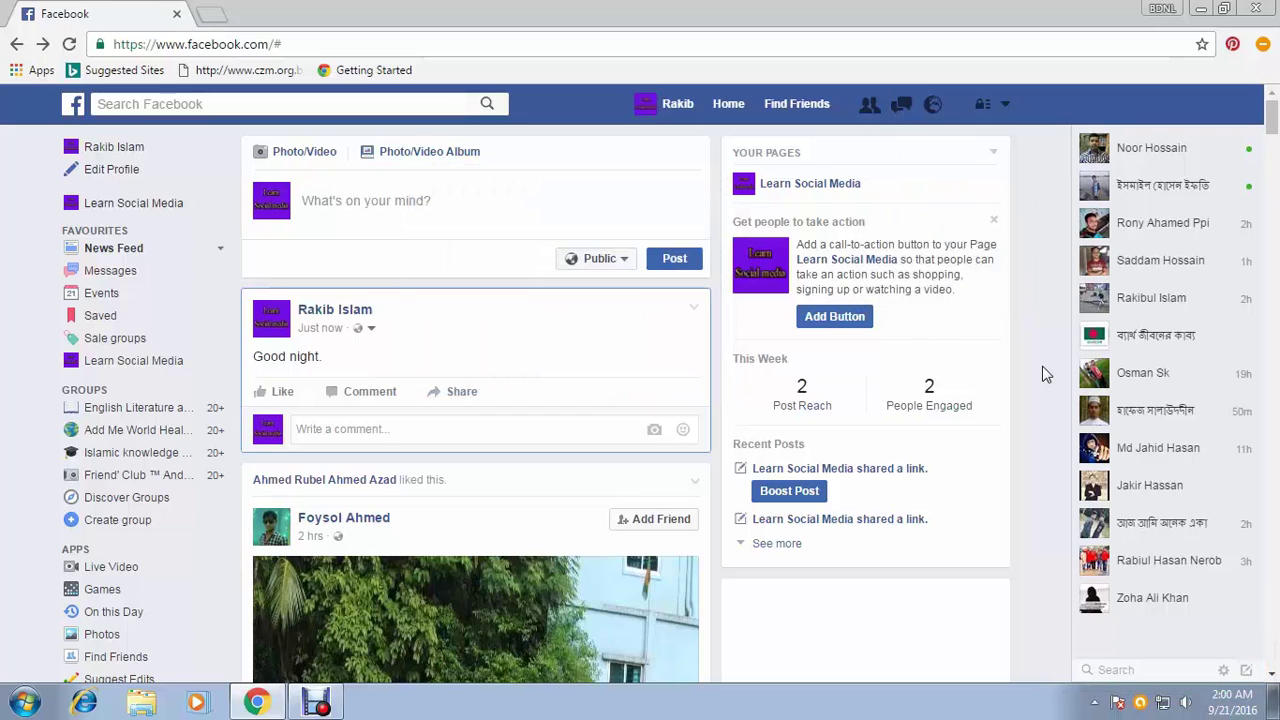
text(ron)
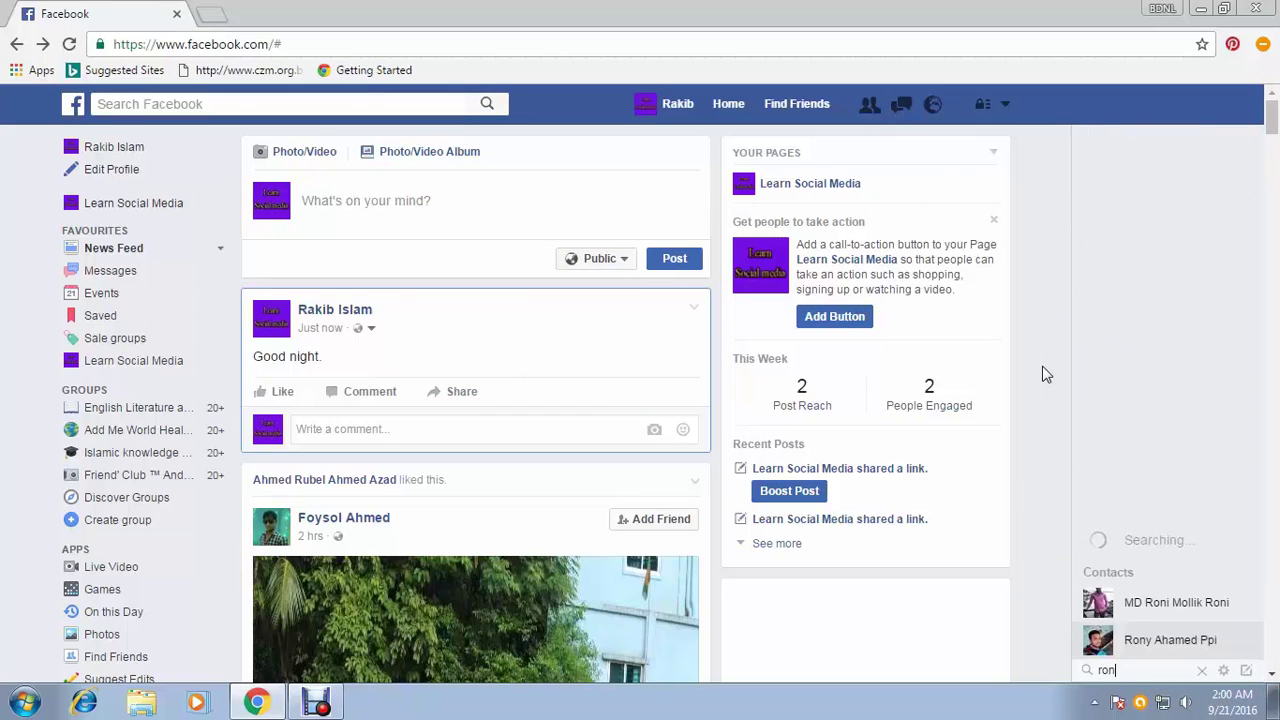
text(y)
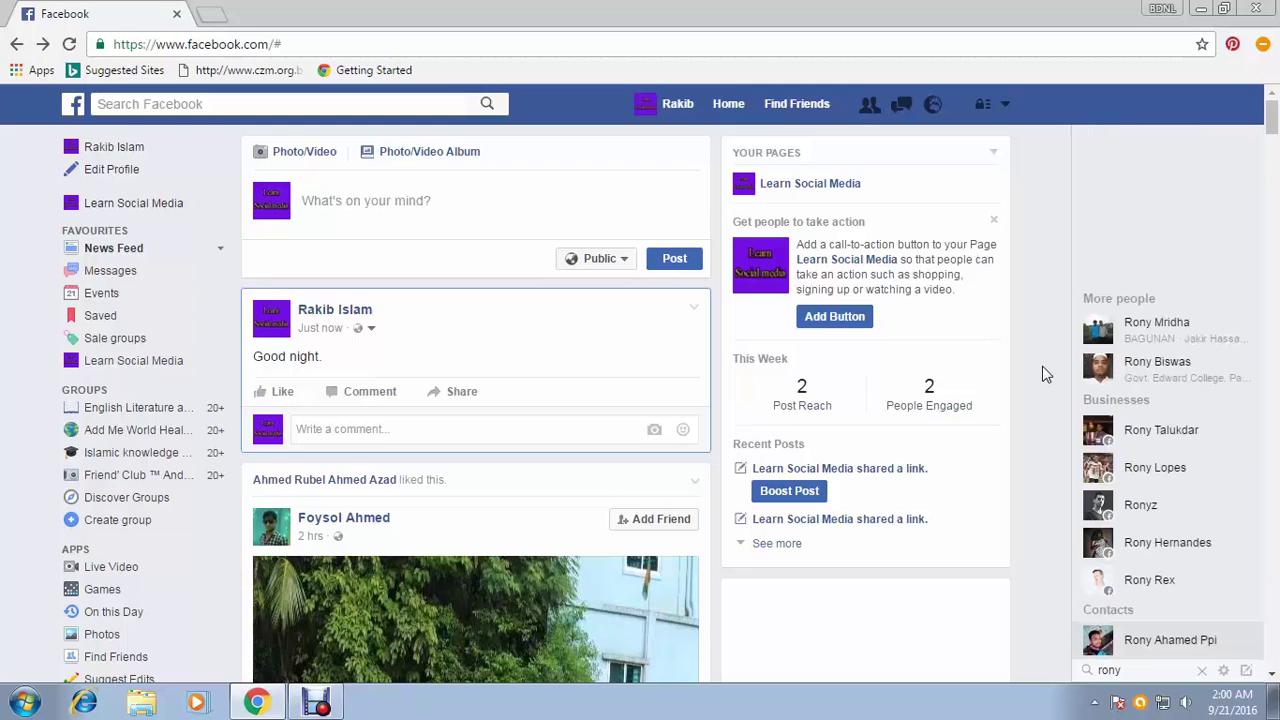
key(Return)
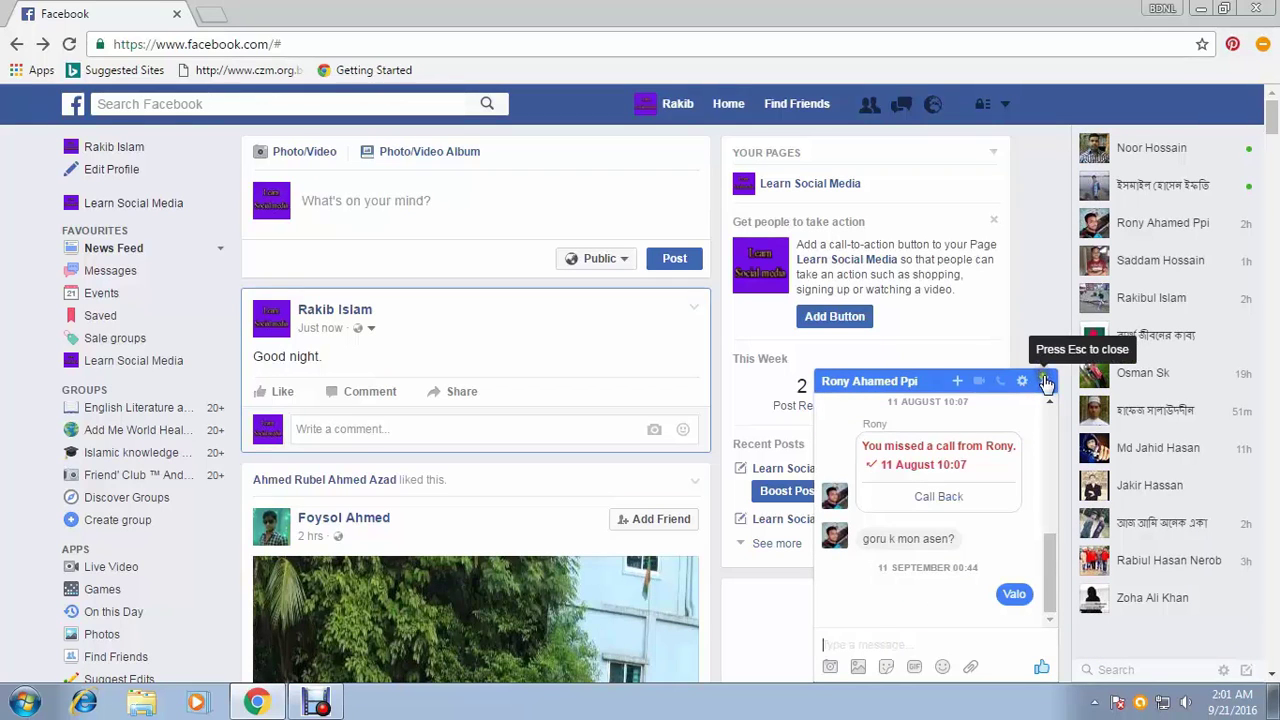
click(1044, 380)
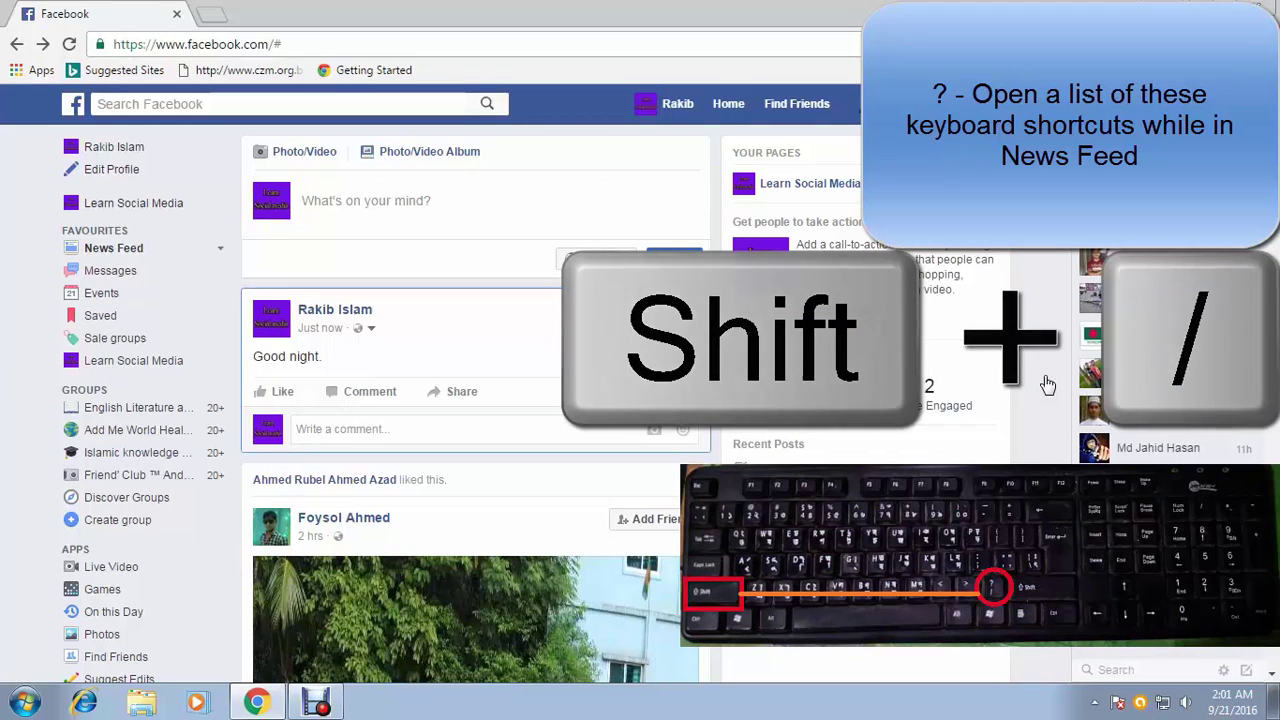
Open the Keyboard Shortcut Help list over the News Feed with the ? shortcut
key(shift+slash)
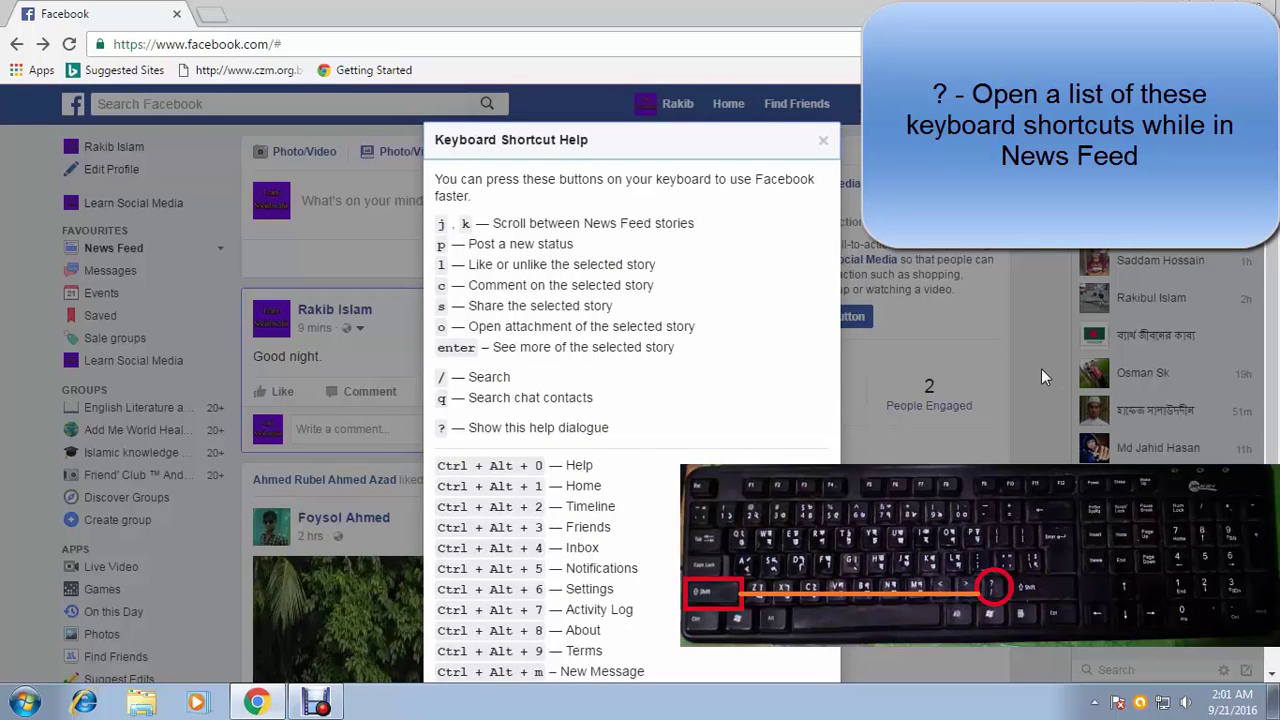